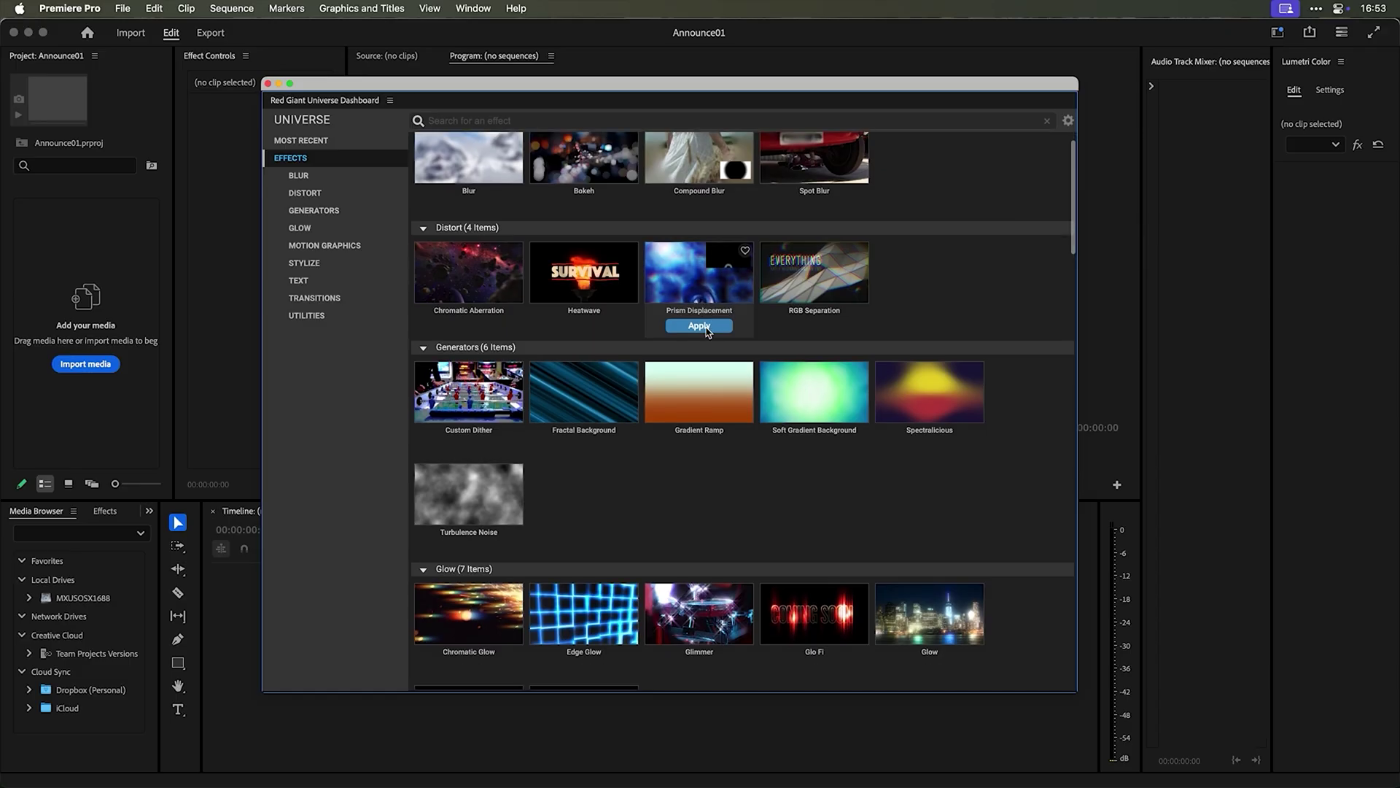
- Scroll the Universe dashboard down to the Glow section and bring up the Quantum presets
{"action": "scroll", "coordinate": [706, 332], "scroll_direction": "down", "scroll_amount": 2}
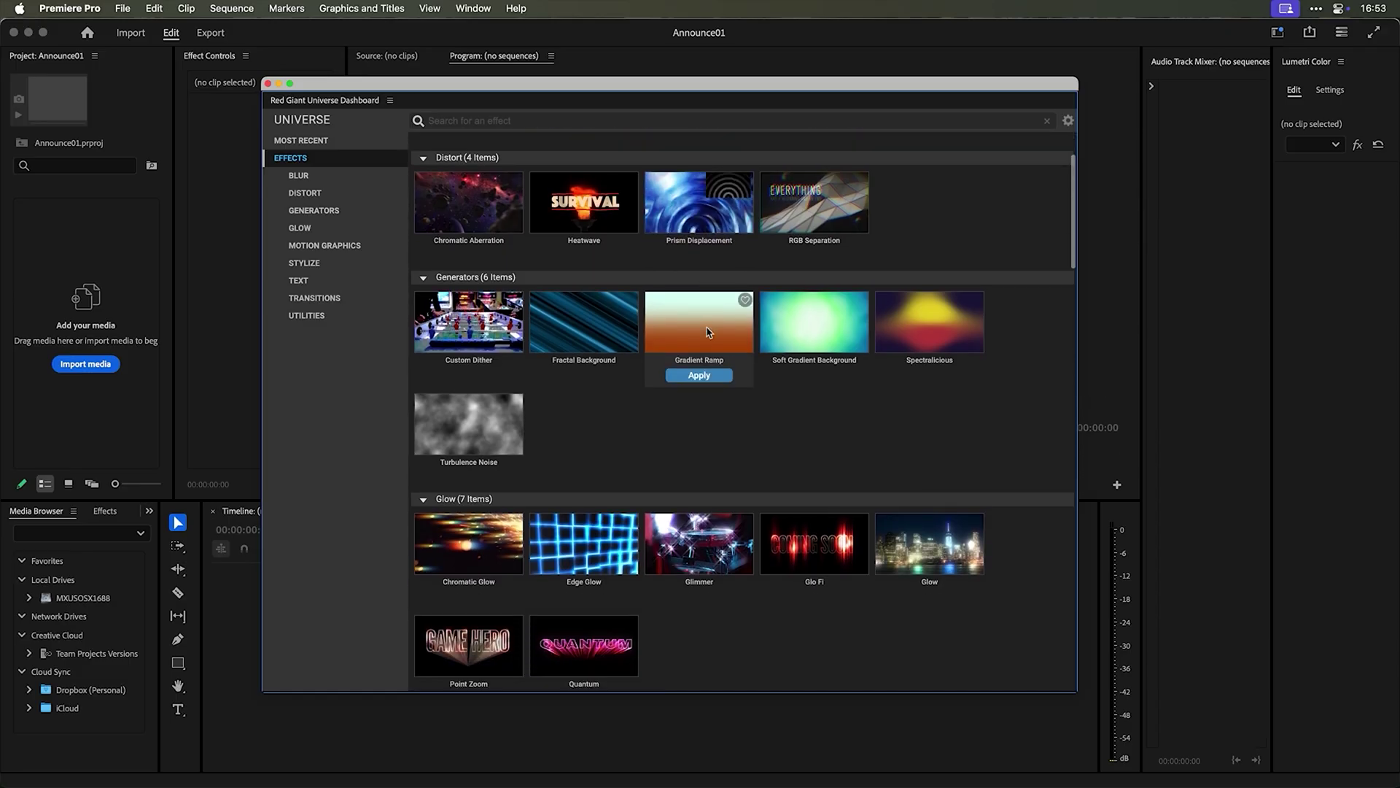
{"action": "scroll", "coordinate": [706, 332], "scroll_direction": "down", "scroll_amount": 2}
{"action": "scroll", "coordinate": [696, 364], "scroll_direction": "down", "scroll_amount": 2}
{"action": "scroll", "coordinate": [718, 445], "scroll_direction": "down", "scroll_amount": 2}
{"action": "scroll", "coordinate": [729, 466], "scroll_direction": "down", "scroll_amount": 1}
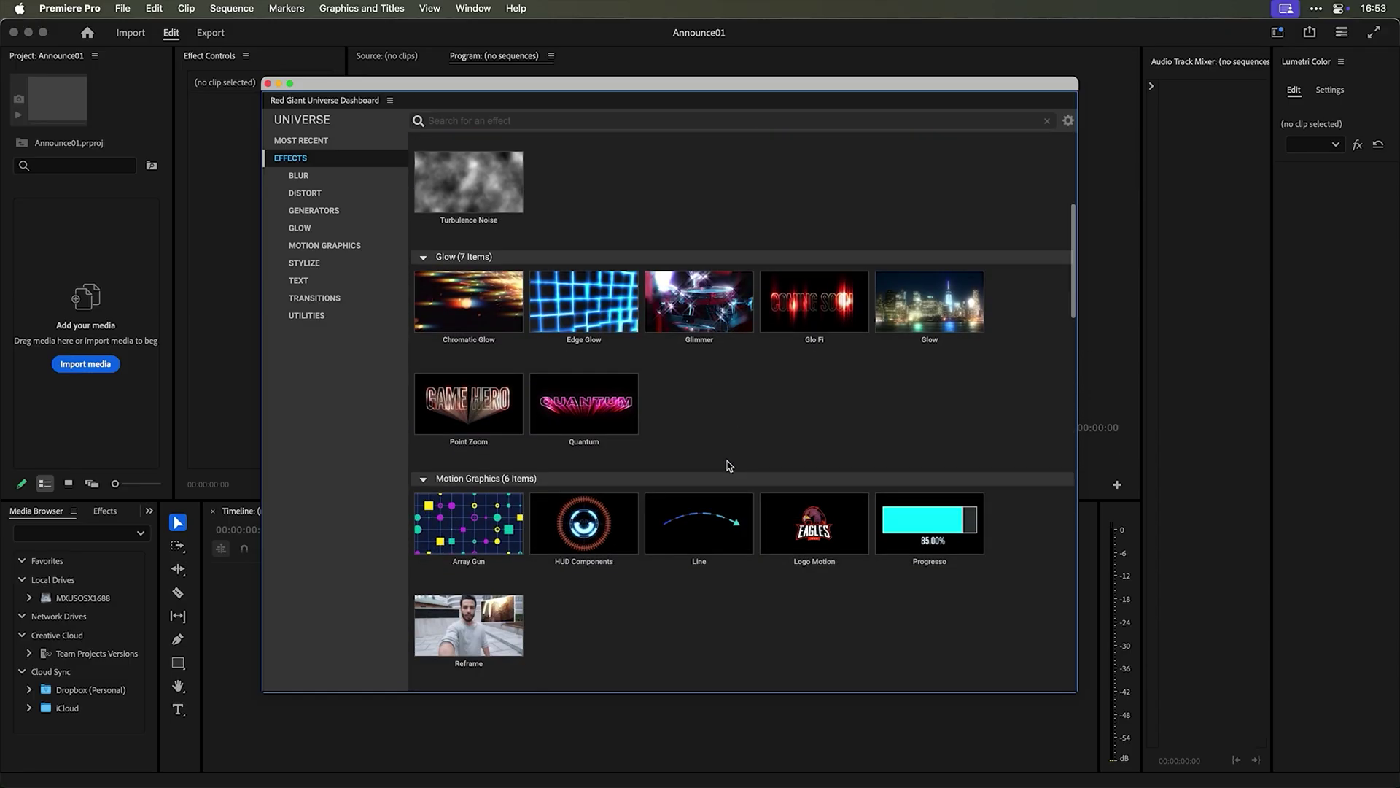
{"action": "left_click", "coordinate": [591, 401]}
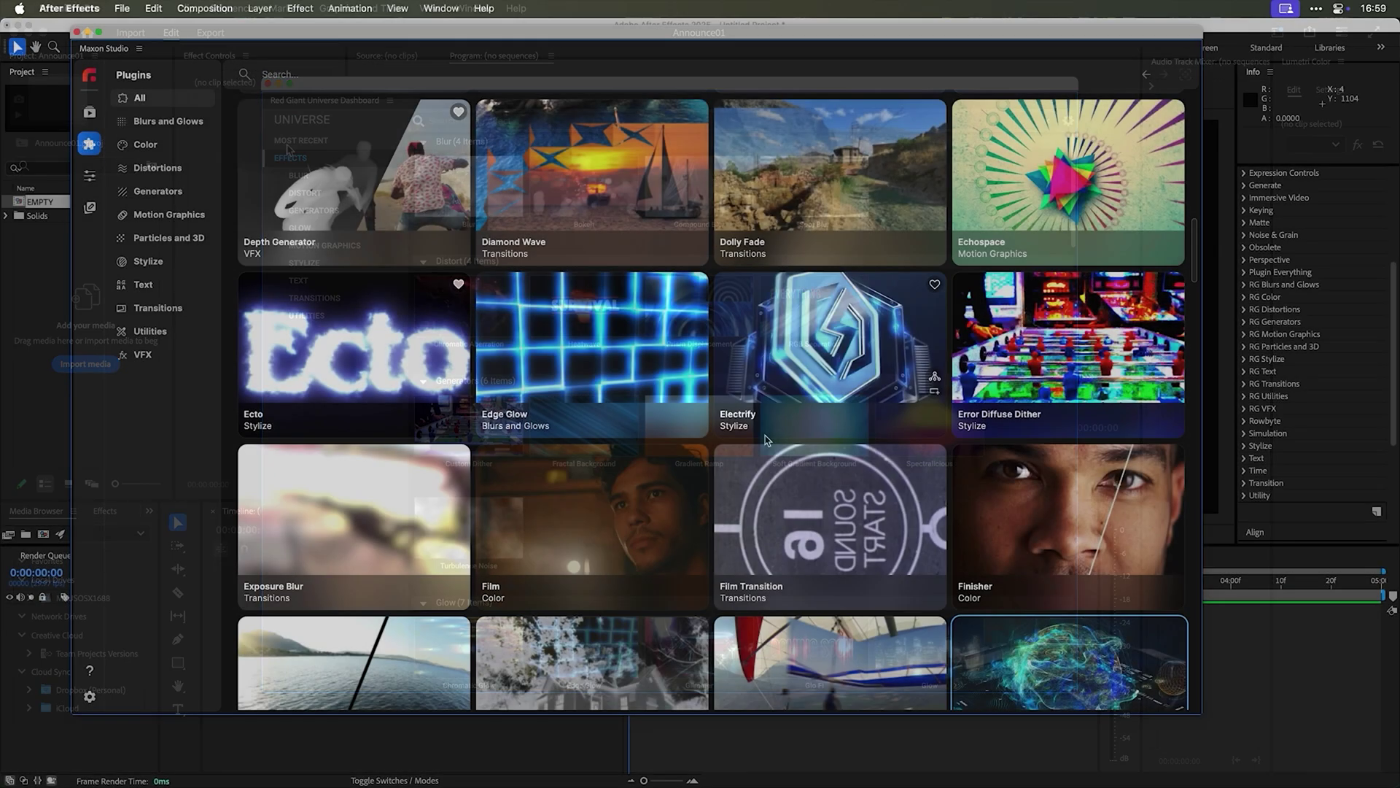
{"action": "mouse_move", "coordinate": [1069, 421]}
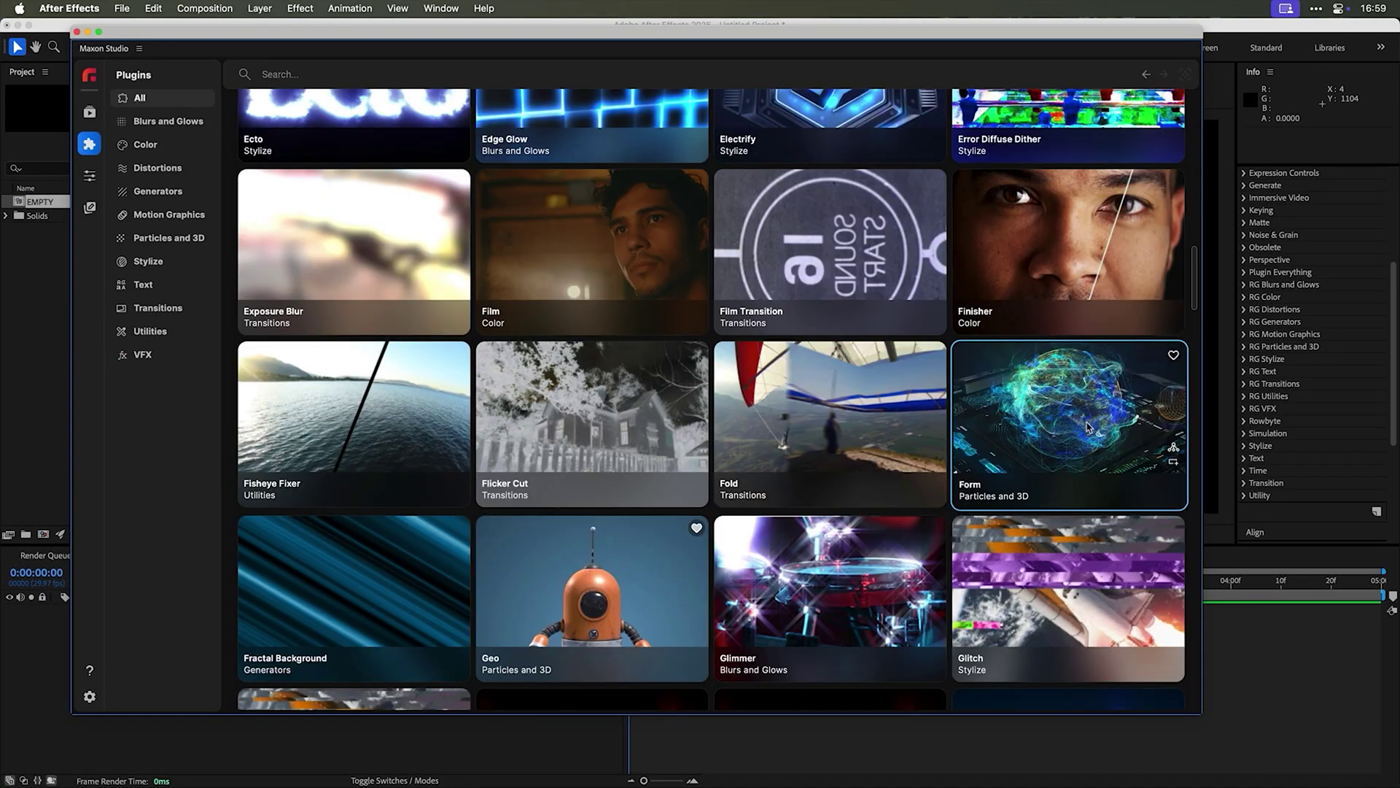
- View the Form plugin's details in Maxon Studio
{"action": "left_click", "coordinate": [1068, 408]}
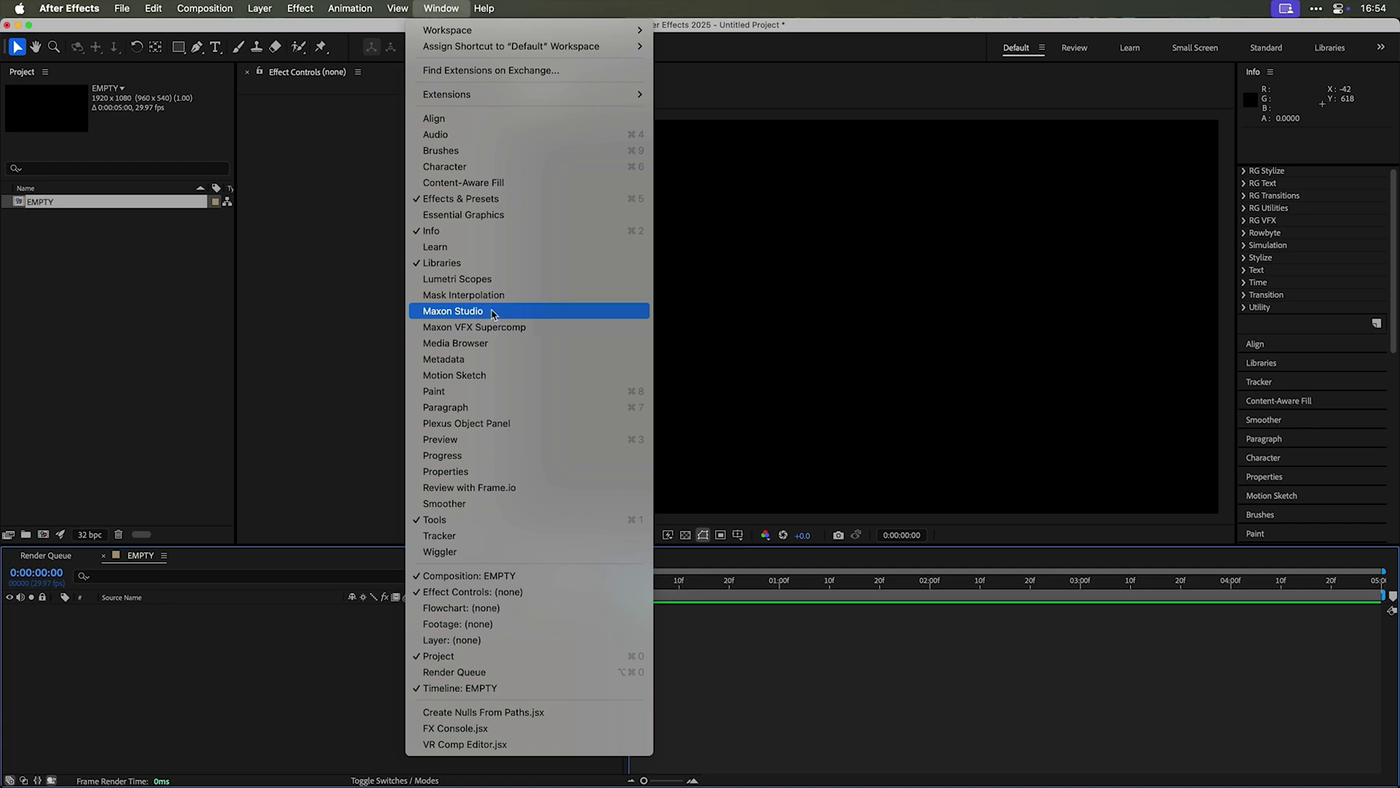
- Bring back Maxon Studio from the Window menu and show its Plugins page
{"action": "left_click", "coordinate": [493, 313]}
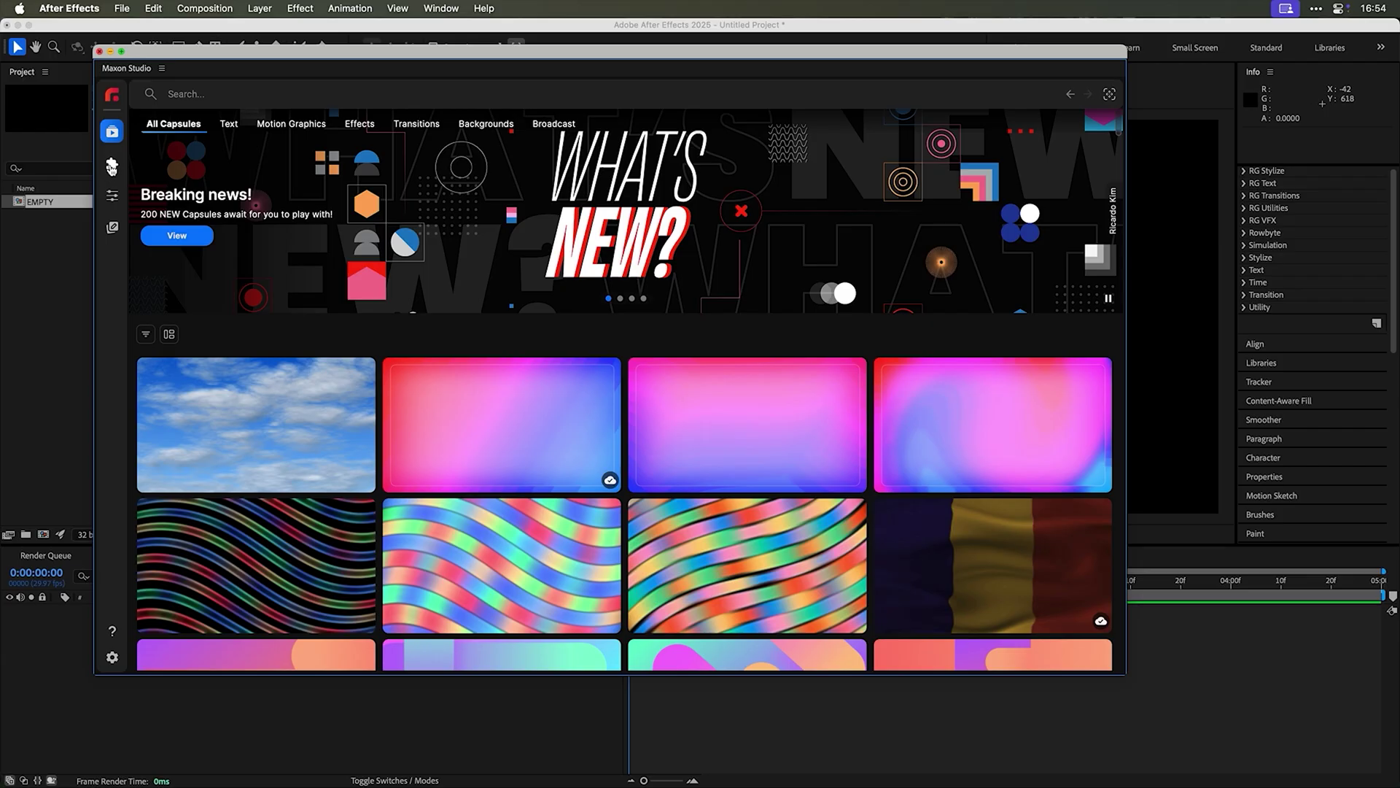
{"action": "left_click", "coordinate": [111, 167]}
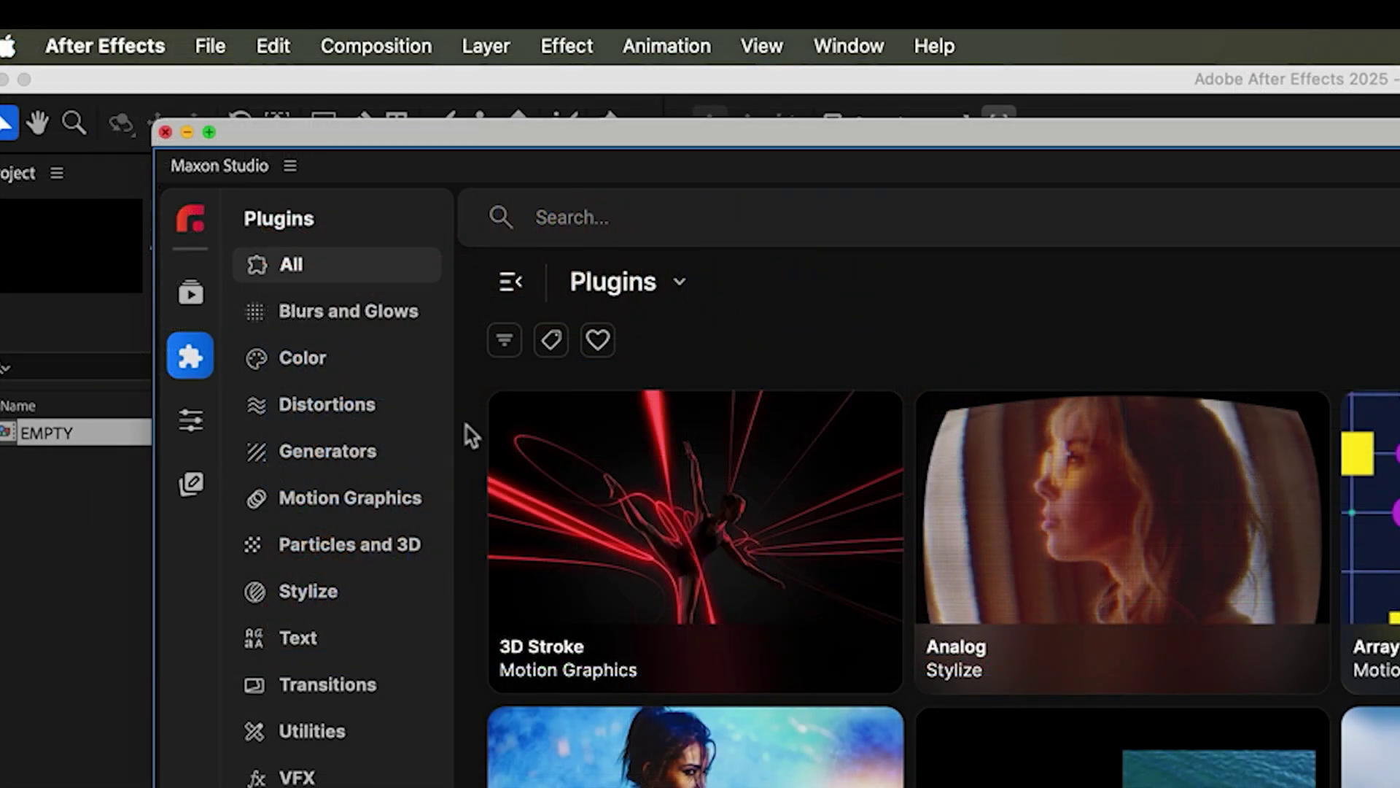
{"action": "left_click", "coordinate": [520, 294]}
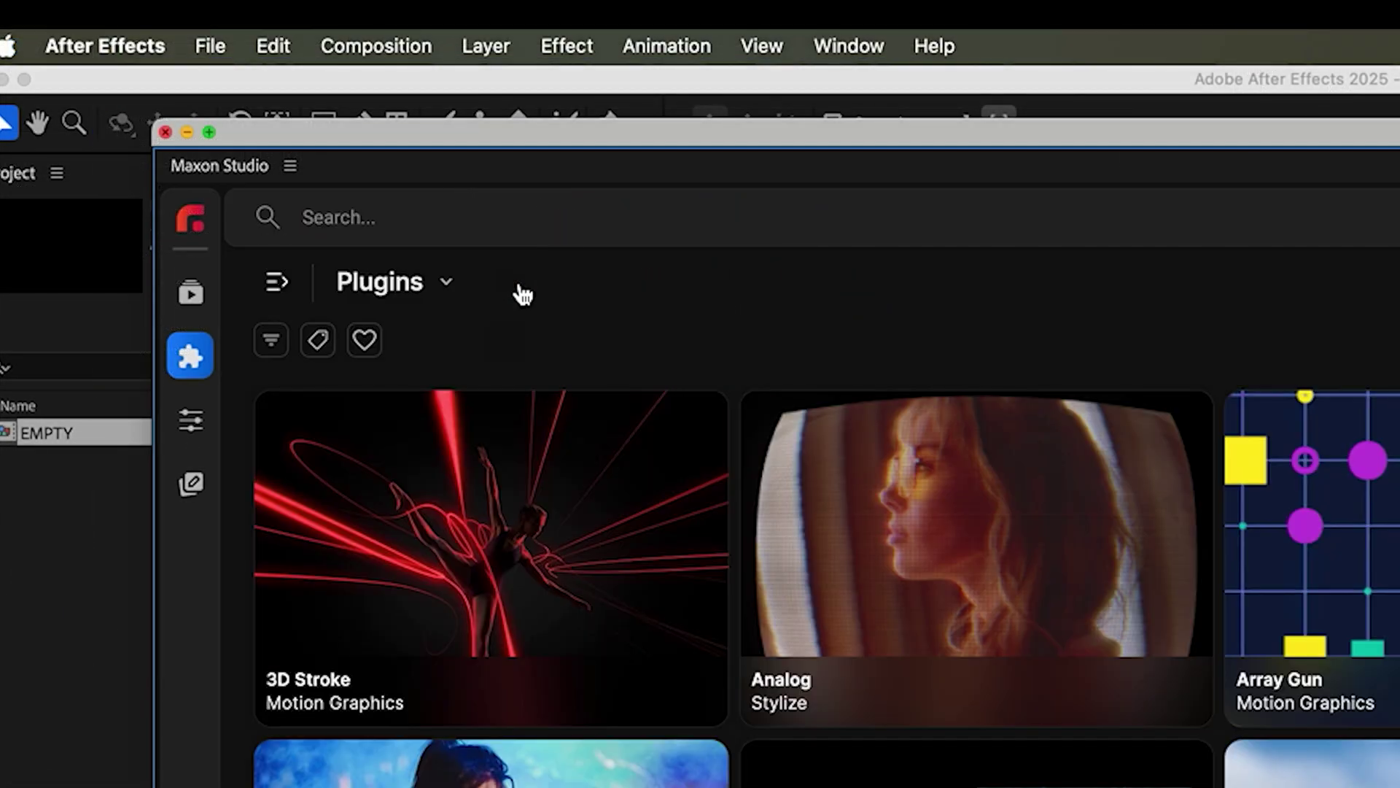
{"action": "left_click", "coordinate": [277, 283]}
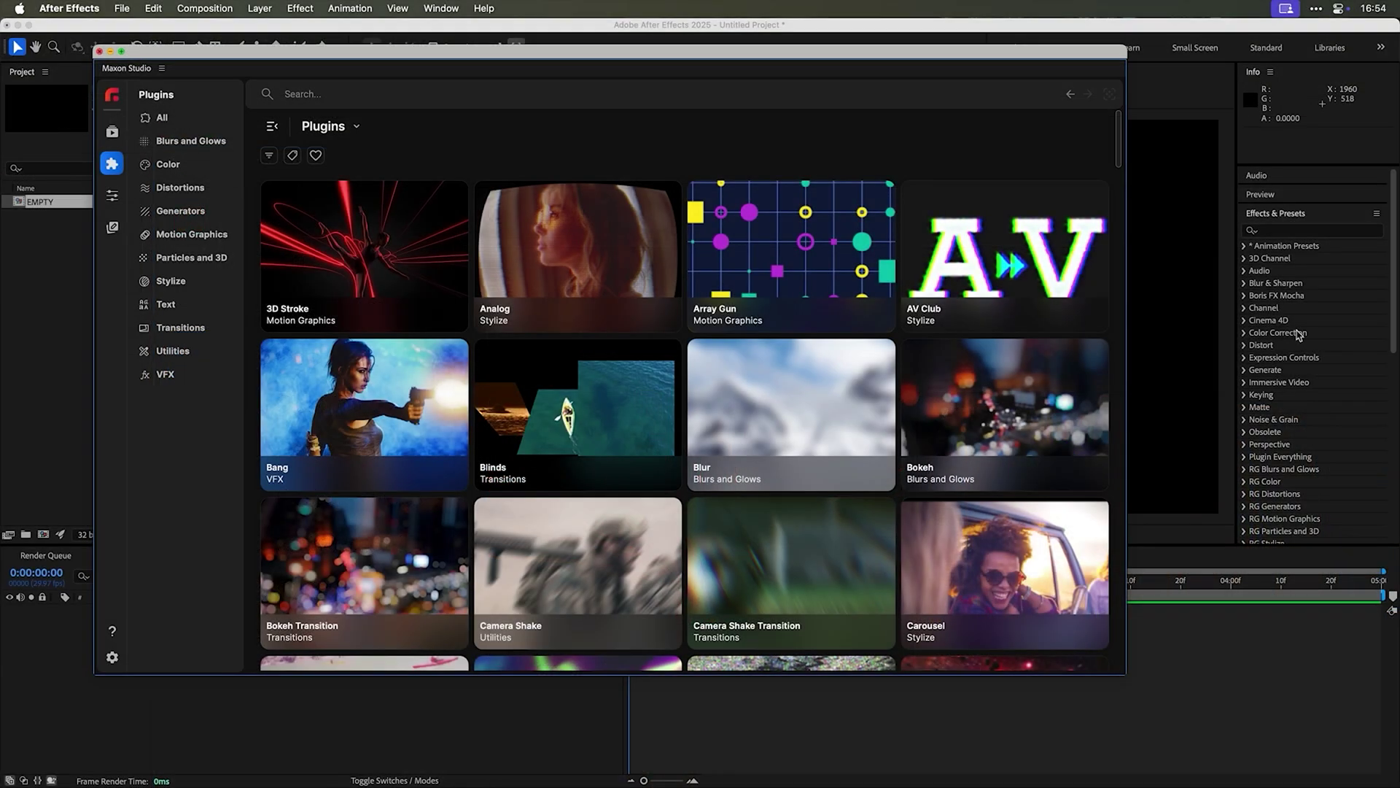
{"action": "scroll", "coordinate": [1305, 334], "scroll_direction": "down", "scroll_amount": 3}
{"action": "scroll", "coordinate": [1305, 335], "scroll_direction": "down", "scroll_amount": 3}
{"action": "scroll", "coordinate": [1305, 335], "scroll_direction": "down", "scroll_amount": 2}
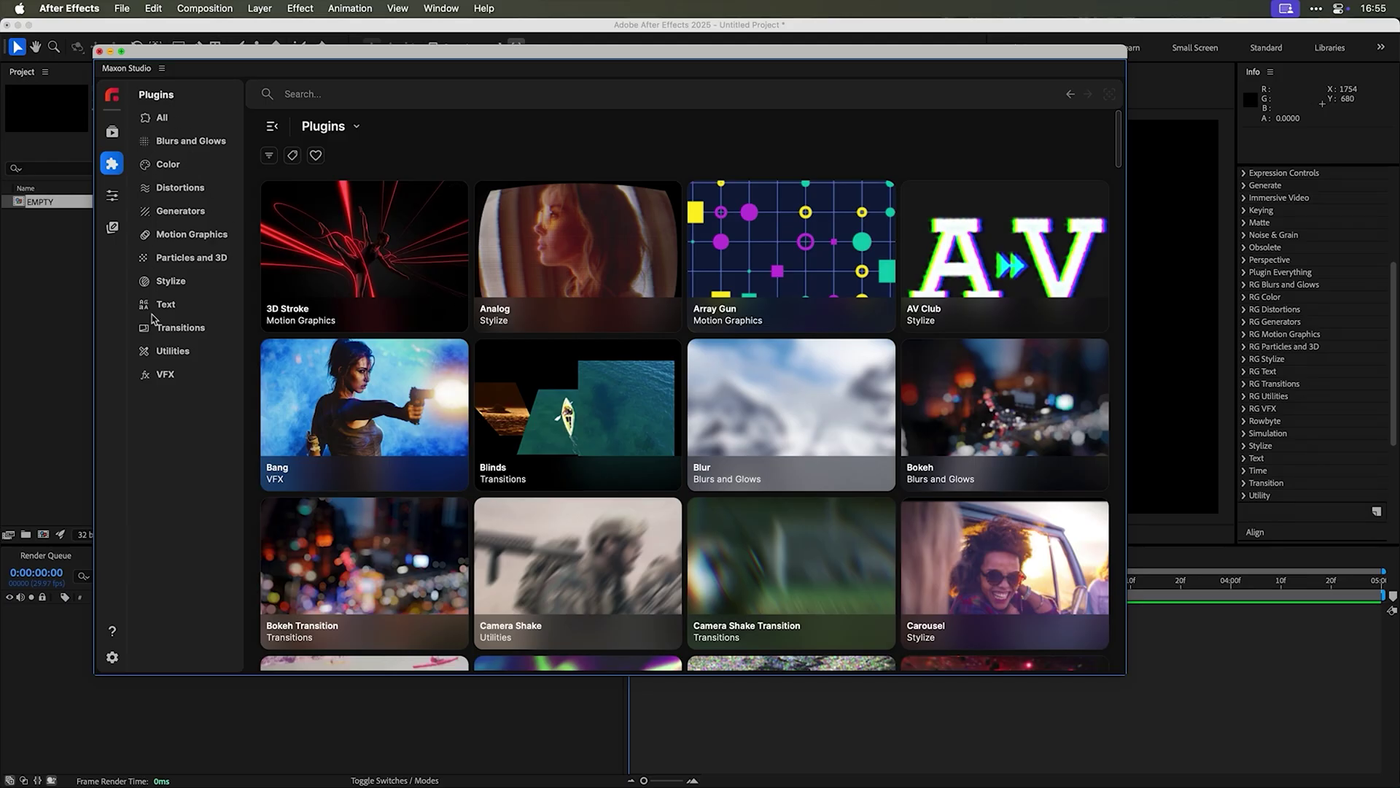
{"action": "left_click", "coordinate": [188, 145]}
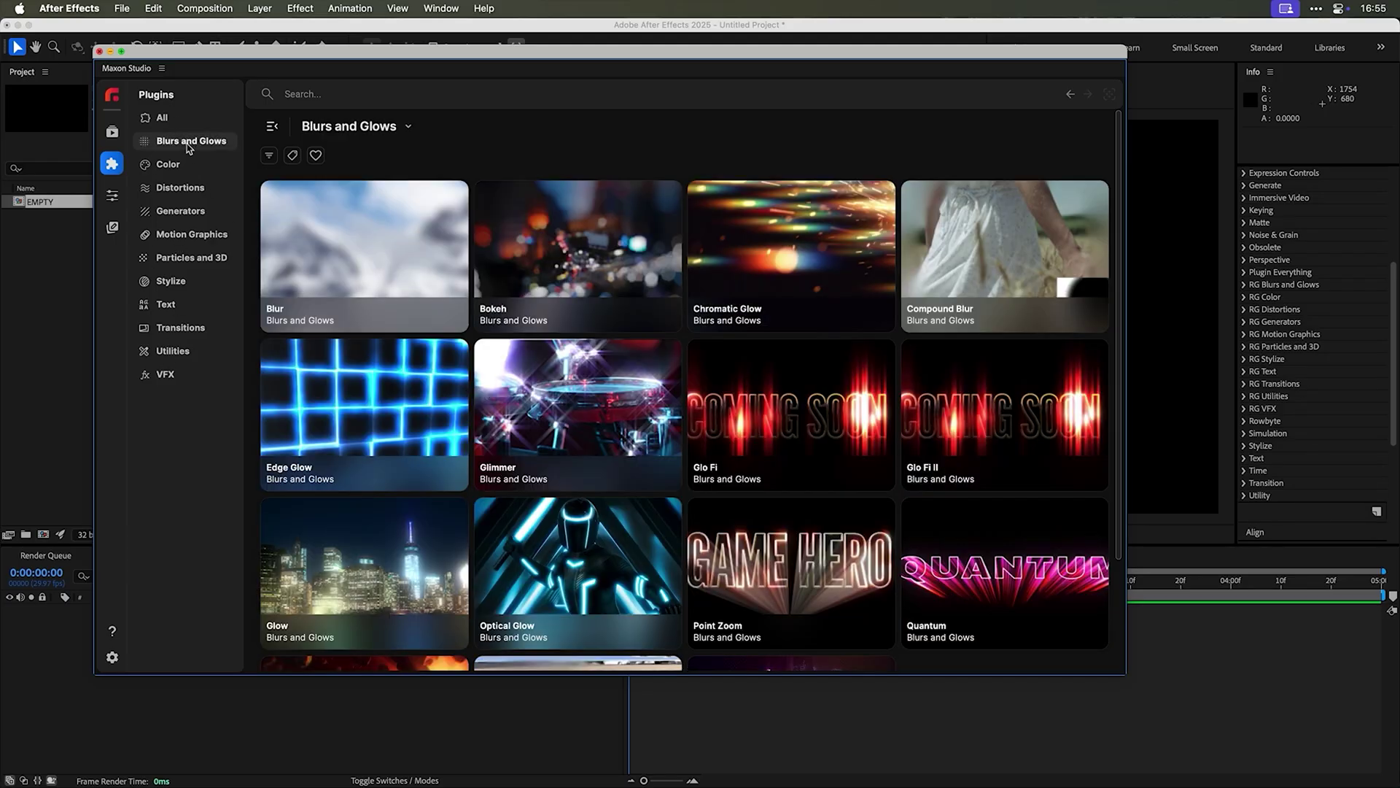
{"action": "left_click", "coordinate": [174, 167]}
{"action": "left_click", "coordinate": [174, 191]}
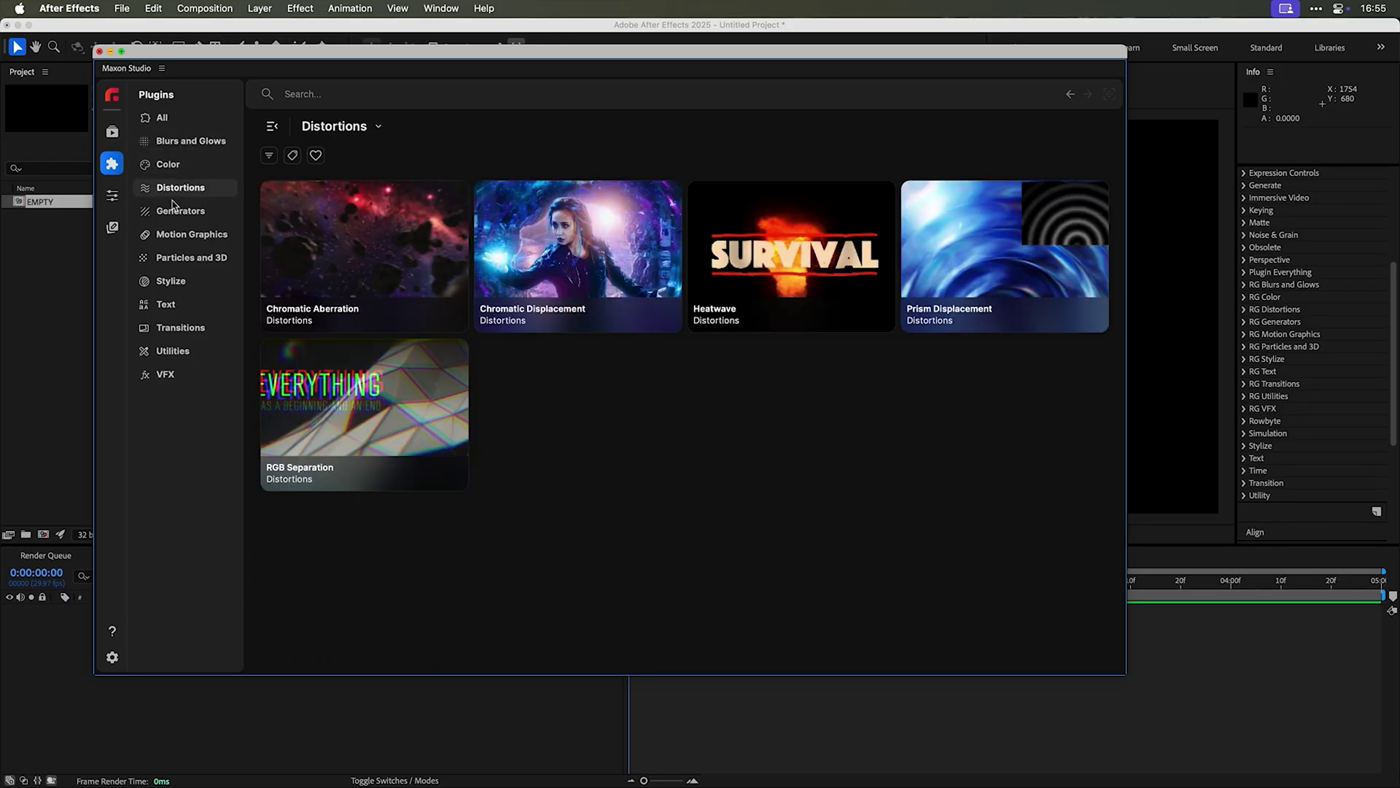
{"action": "left_click", "coordinate": [175, 216]}
{"action": "left_click", "coordinate": [181, 239]}
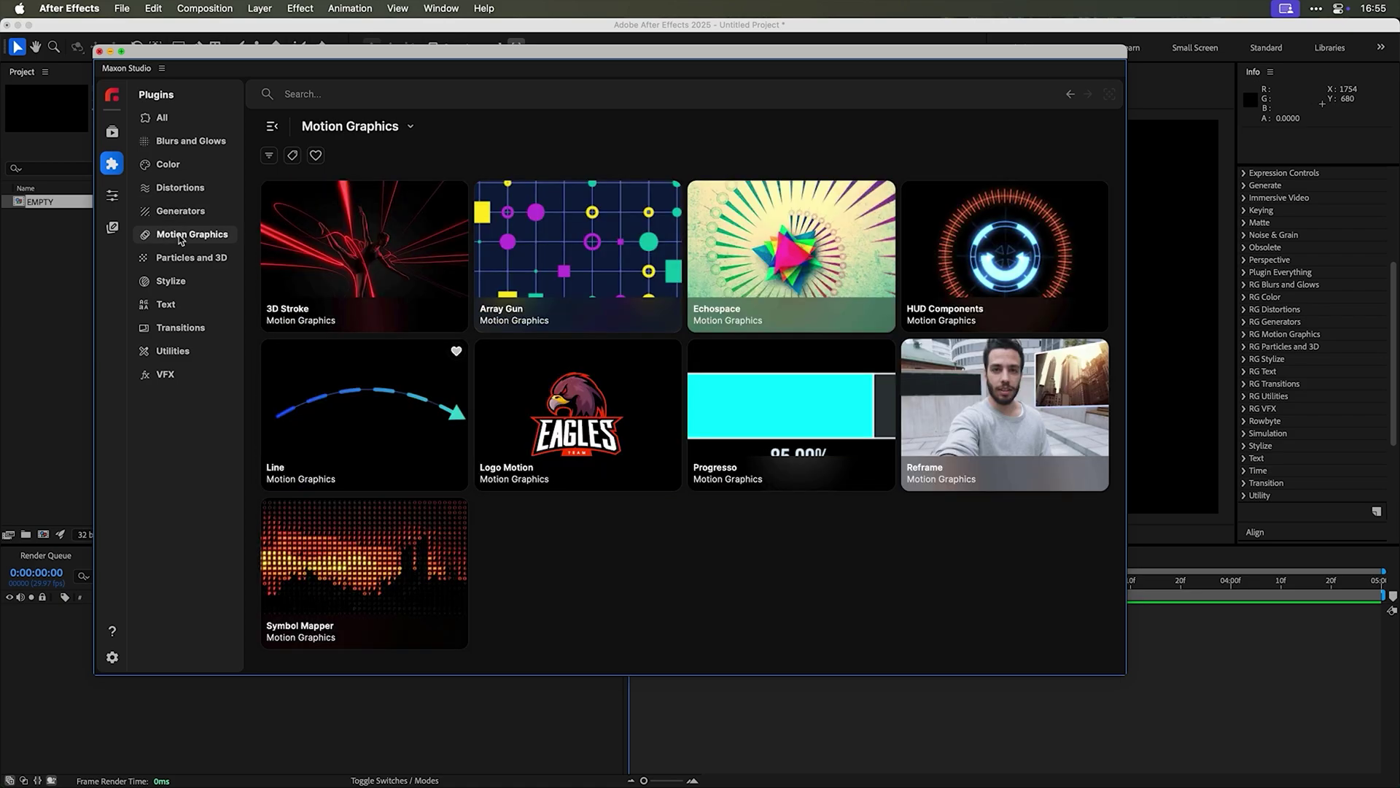
{"action": "left_click", "coordinate": [168, 126]}
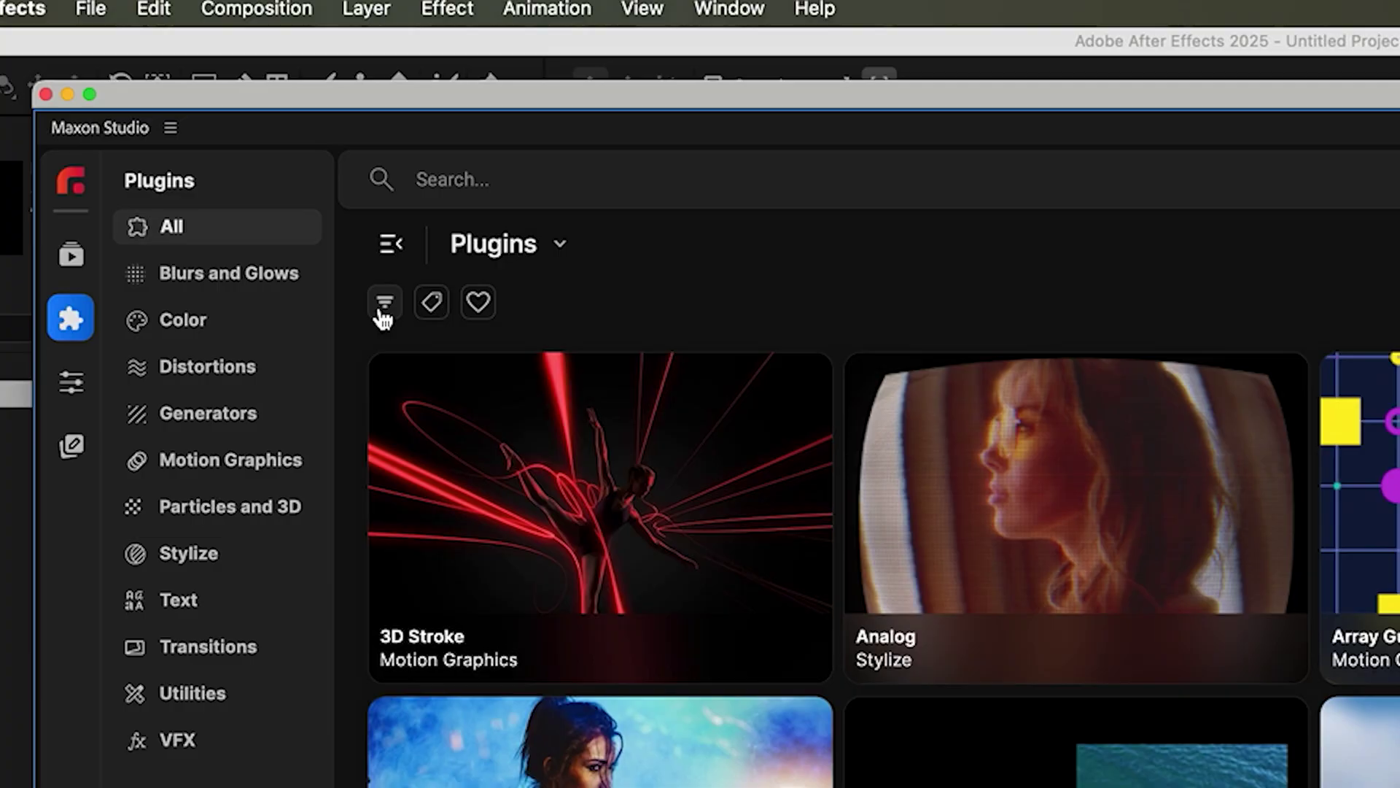
- Try the Recently Applied and Universe license filters, then reset both to show all
{"action": "left_click", "coordinate": [268, 158]}
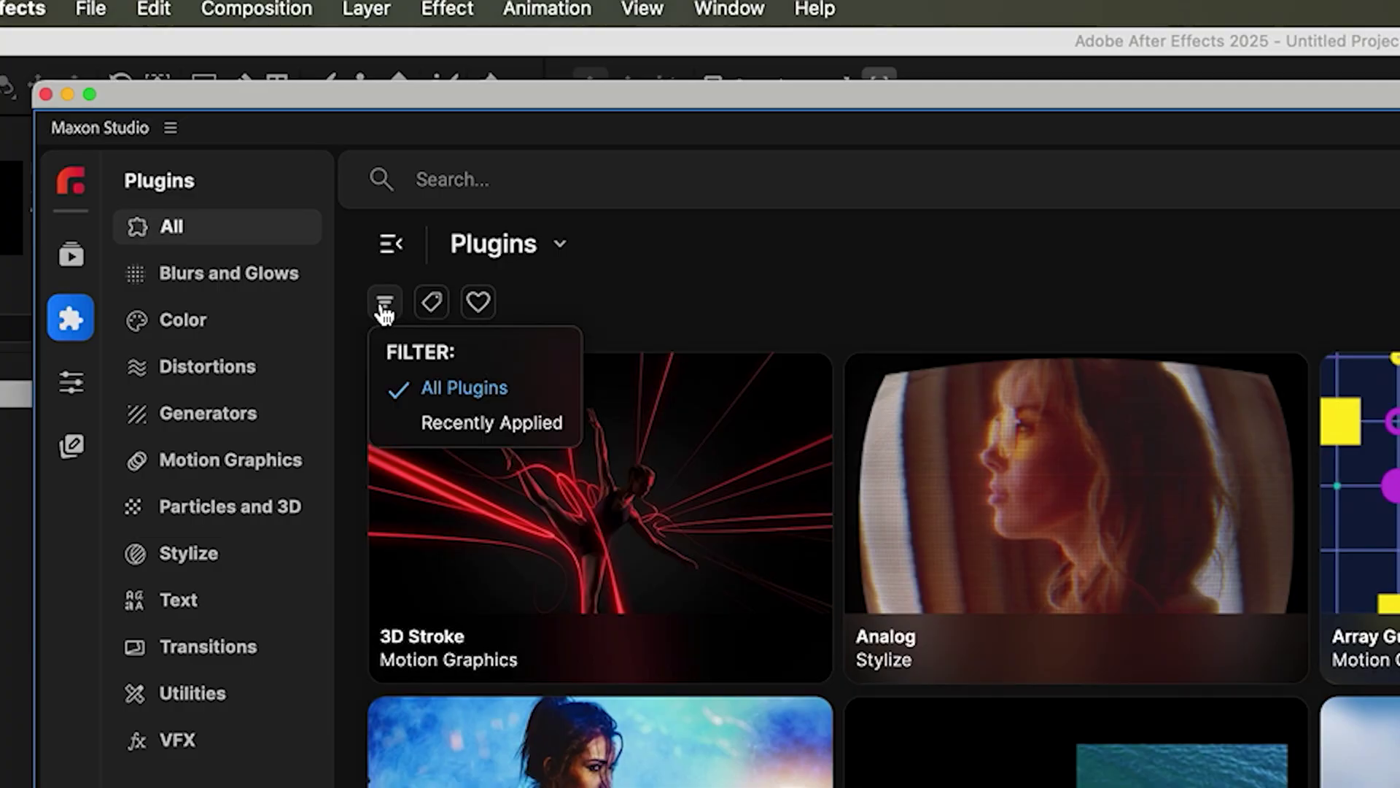
{"action": "left_click", "coordinate": [513, 425]}
{"action": "left_click", "coordinate": [506, 389]}
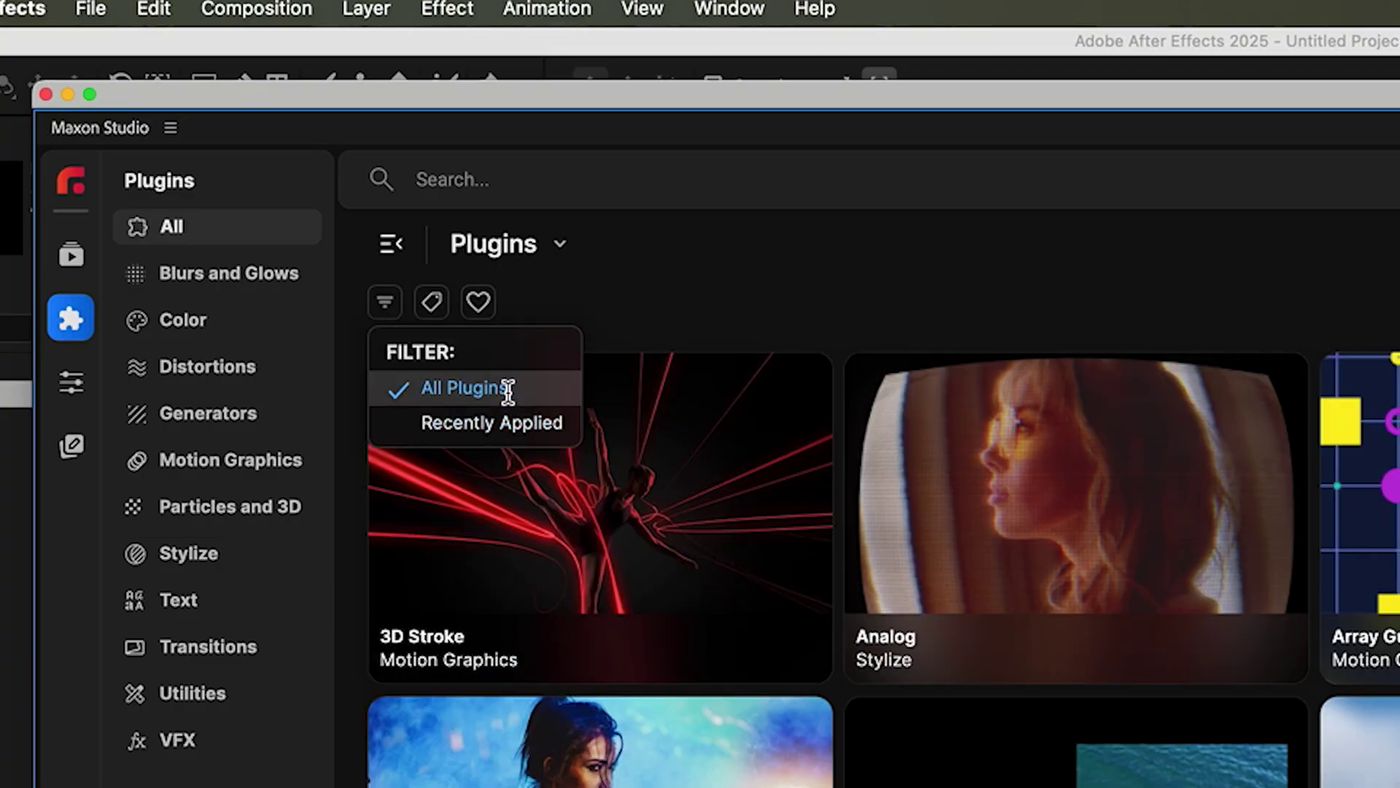
{"action": "left_click", "coordinate": [432, 312]}
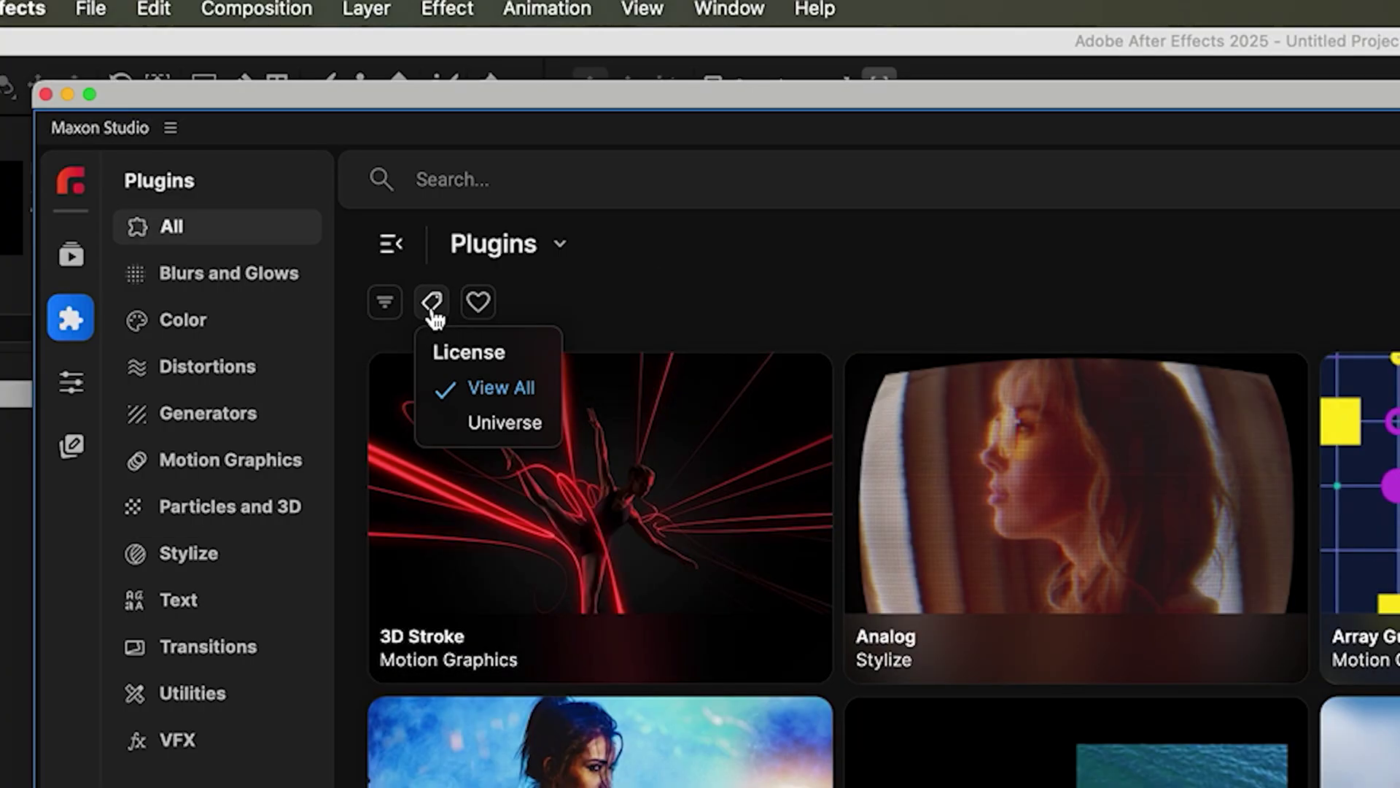
{"action": "left_click", "coordinate": [497, 419]}
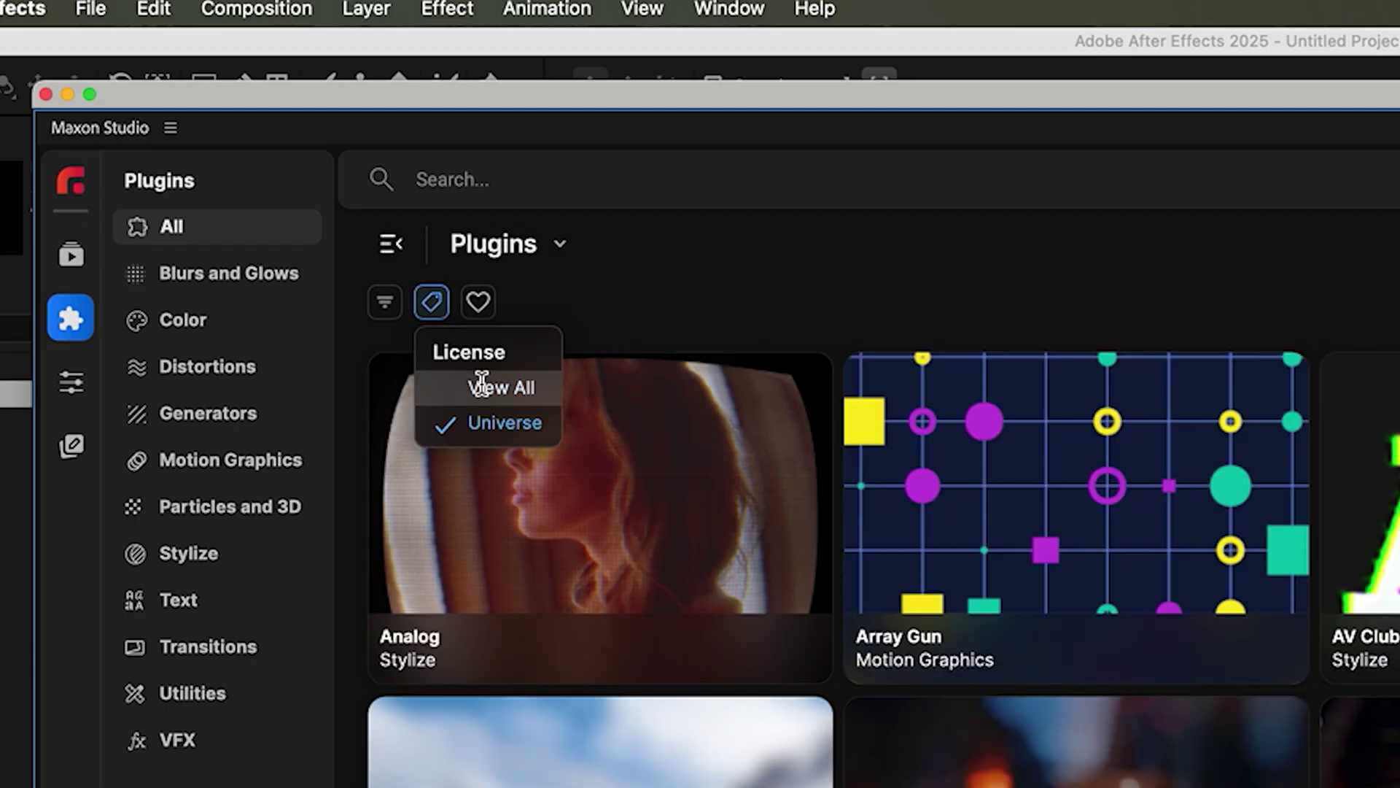
{"action": "left_click", "coordinate": [481, 386]}
- Search the plugins for 'geo' and filter by the geo suggestion
{"action": "left_click", "coordinate": [628, 190]}
{"action": "type", "text": "geo"}
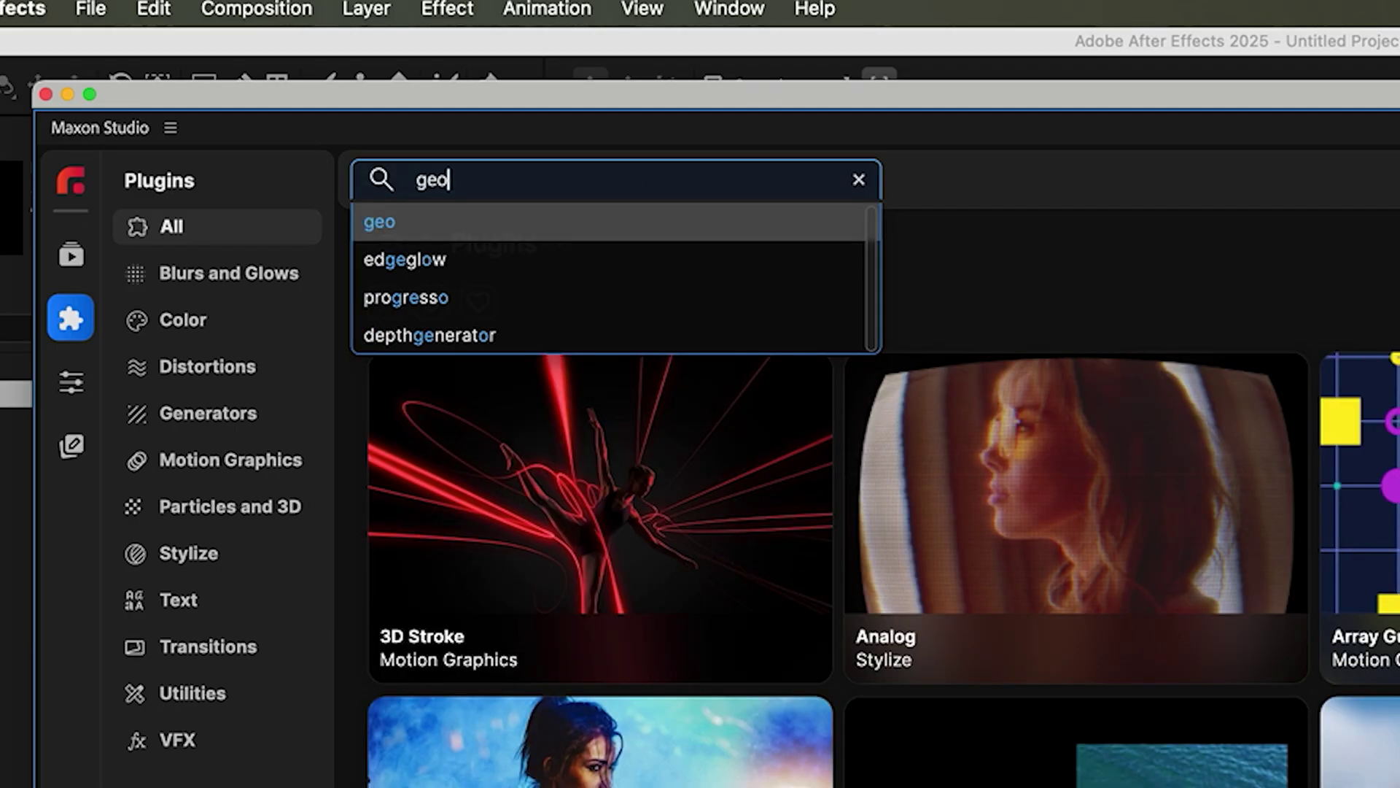
{"action": "left_click", "coordinate": [555, 219]}
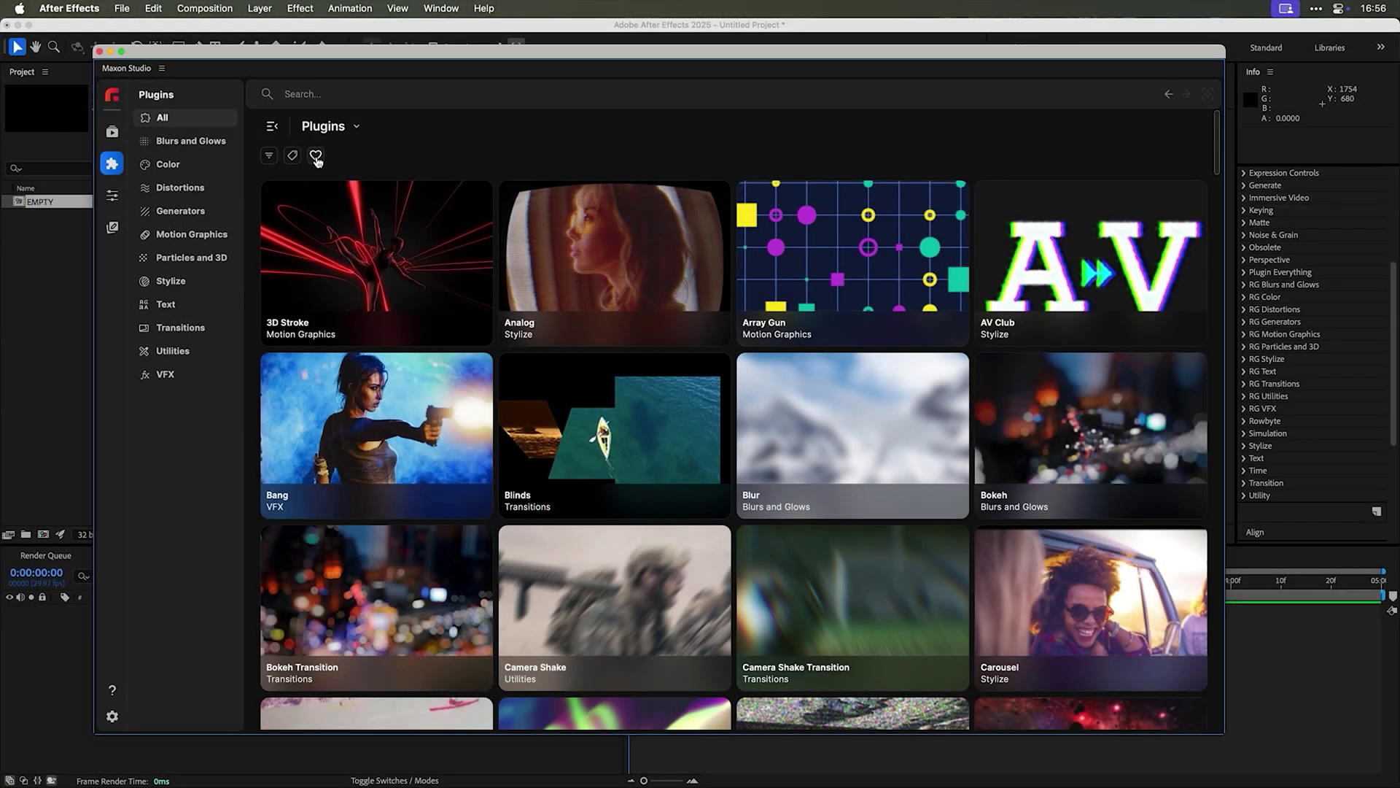
- Remove the geo filter chip so every plugin is listed again
{"action": "left_click", "coordinate": [316, 156]}
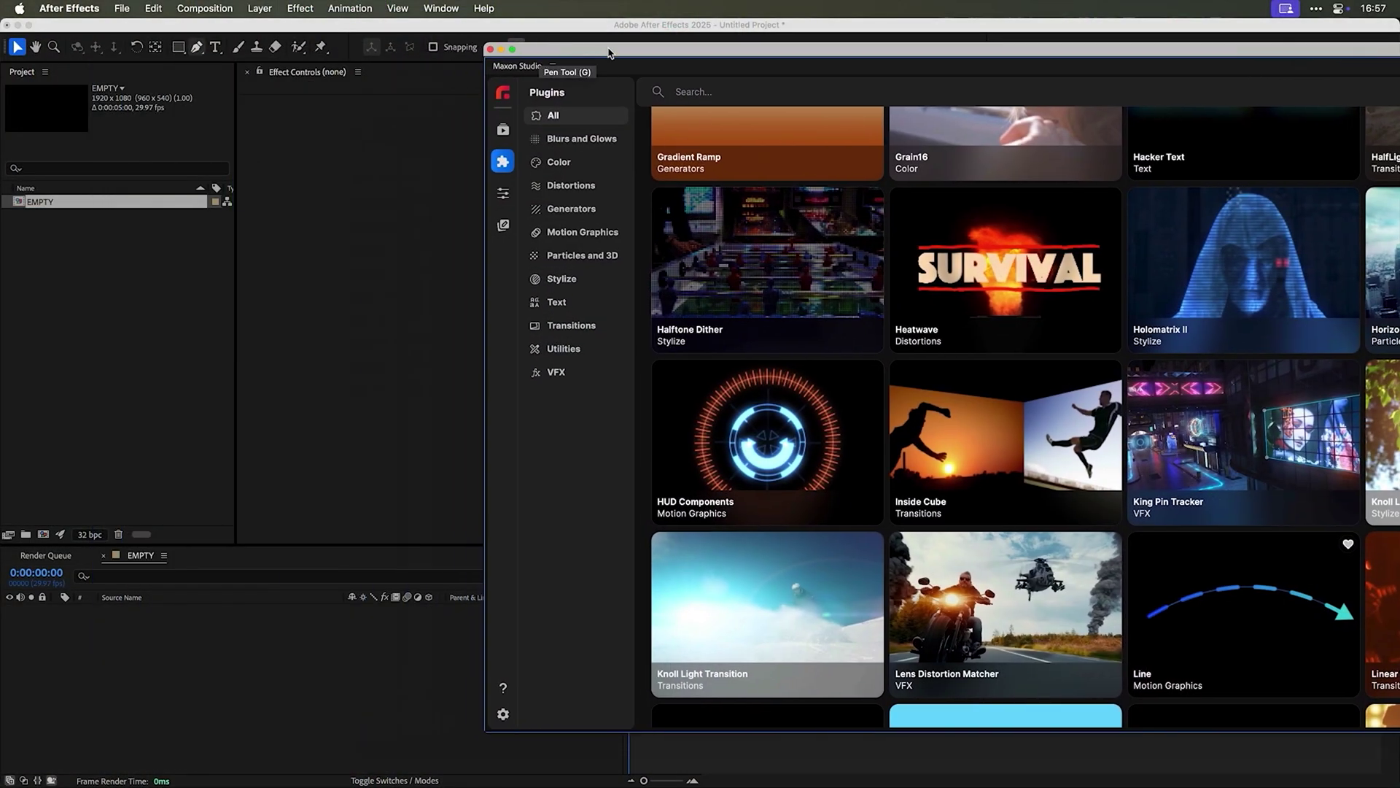
- Move Maxon Studio aside and apply the Bokeh plugin to the composition
{"action": "left_click_drag", "start_coordinate": [193, 57], "coordinate": [611, 55]}
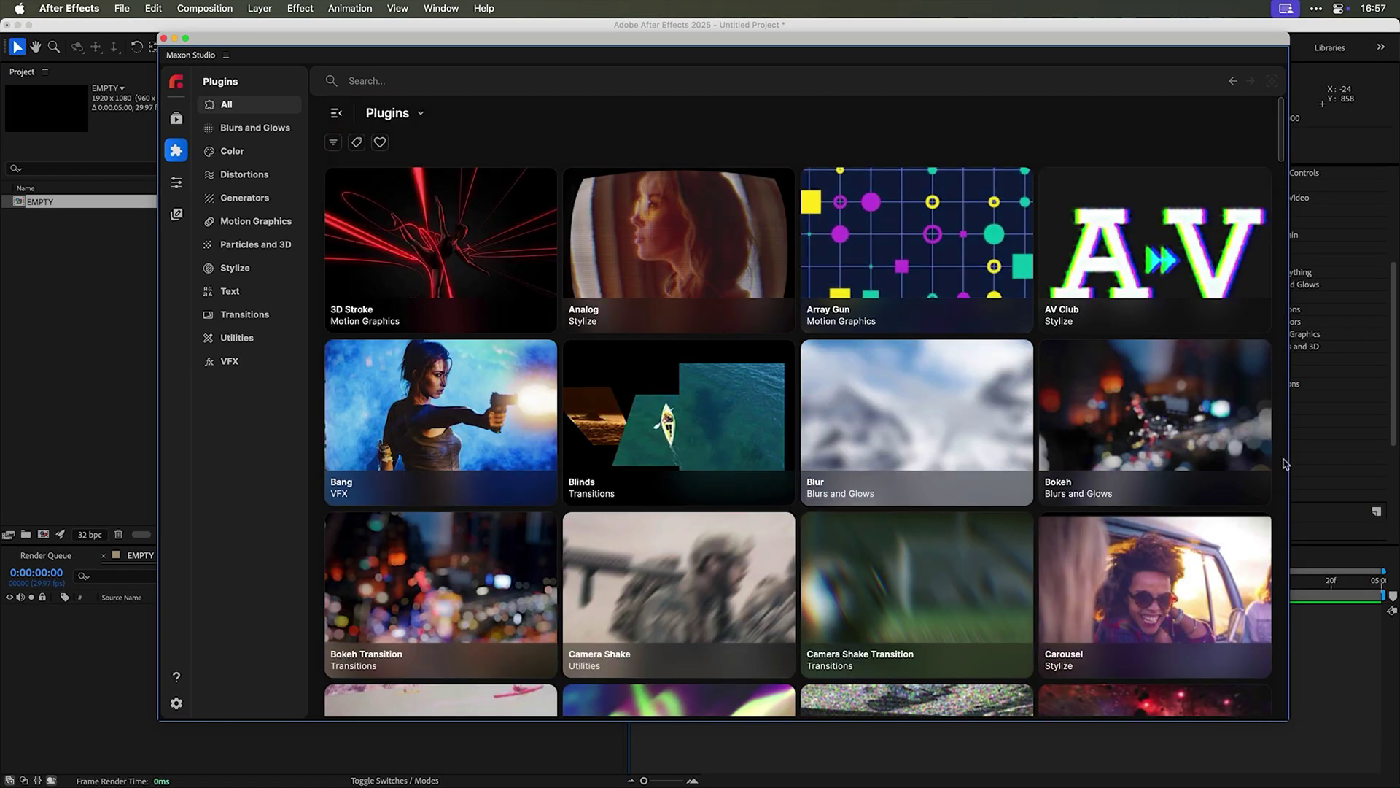
{"action": "mouse_move", "coordinate": [1154, 421]}
{"action": "left_click", "coordinate": [1261, 461]}
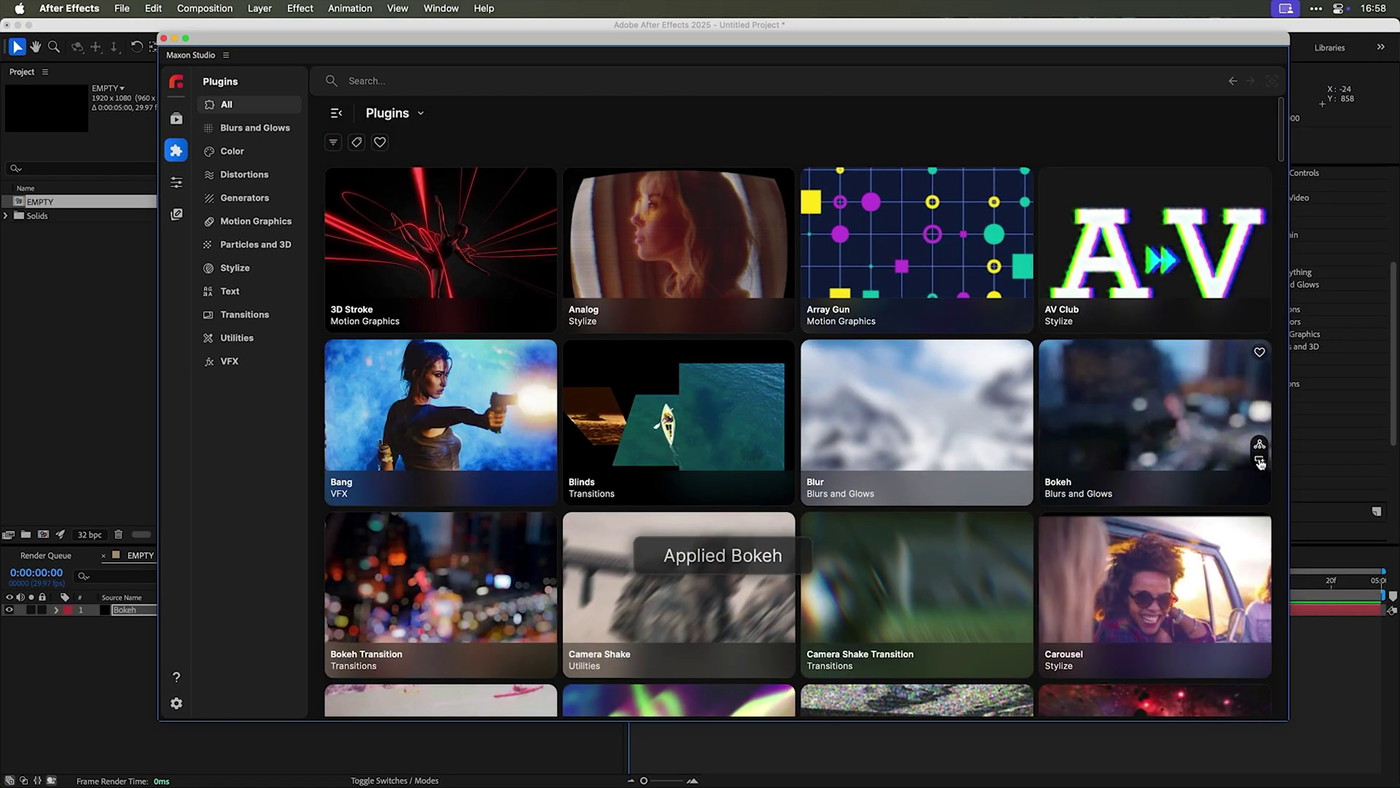
{"action": "left_click_drag", "start_coordinate": [285, 54], "coordinate": [796, 414]}
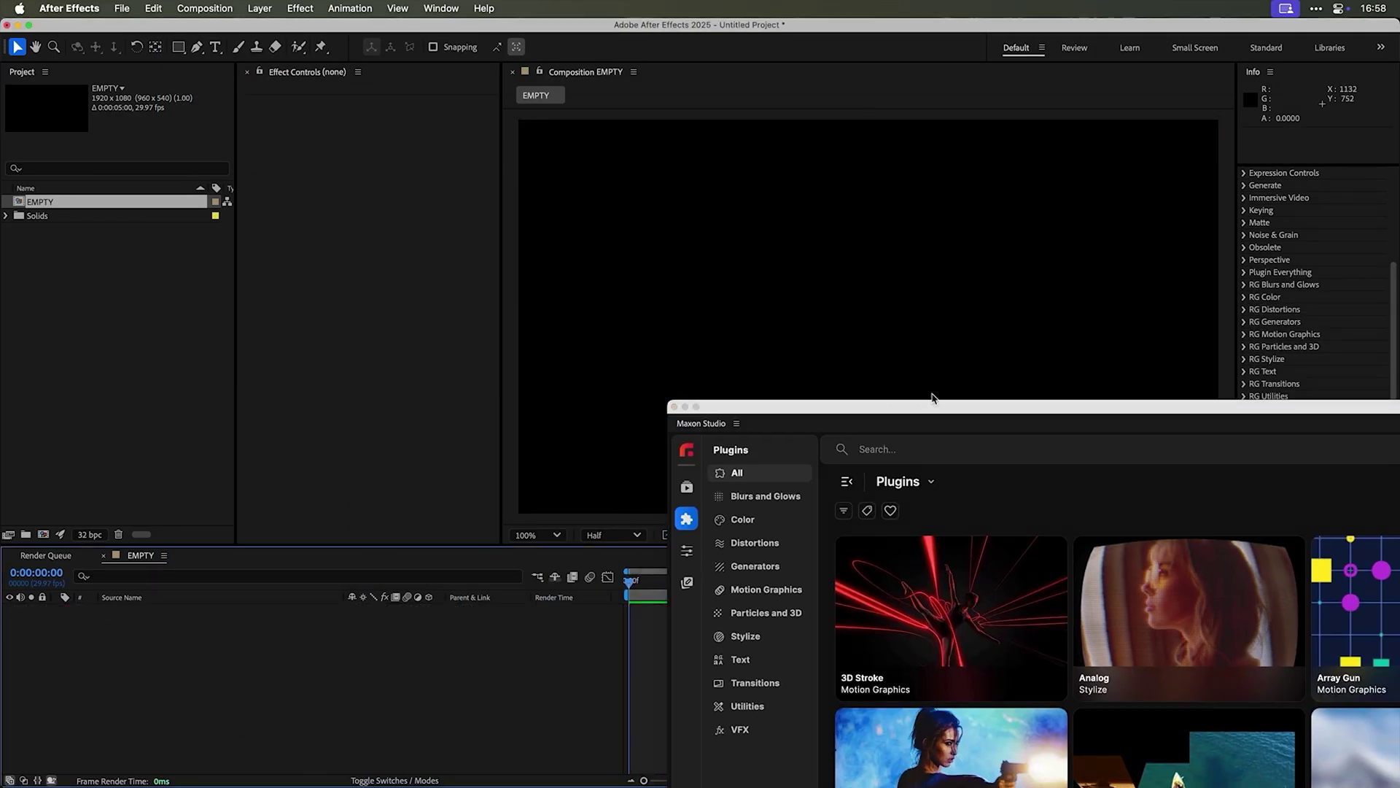
- Apply HUD Components to the composition and check its blue HUD ring
{"action": "left_click_drag", "start_coordinate": [802, 406], "coordinate": [272, 32]}
{"action": "scroll", "coordinate": [689, 289], "scroll_direction": "down", "scroll_amount": 10}
{"action": "scroll", "coordinate": [689, 290], "scroll_direction": "up", "scroll_amount": 1}
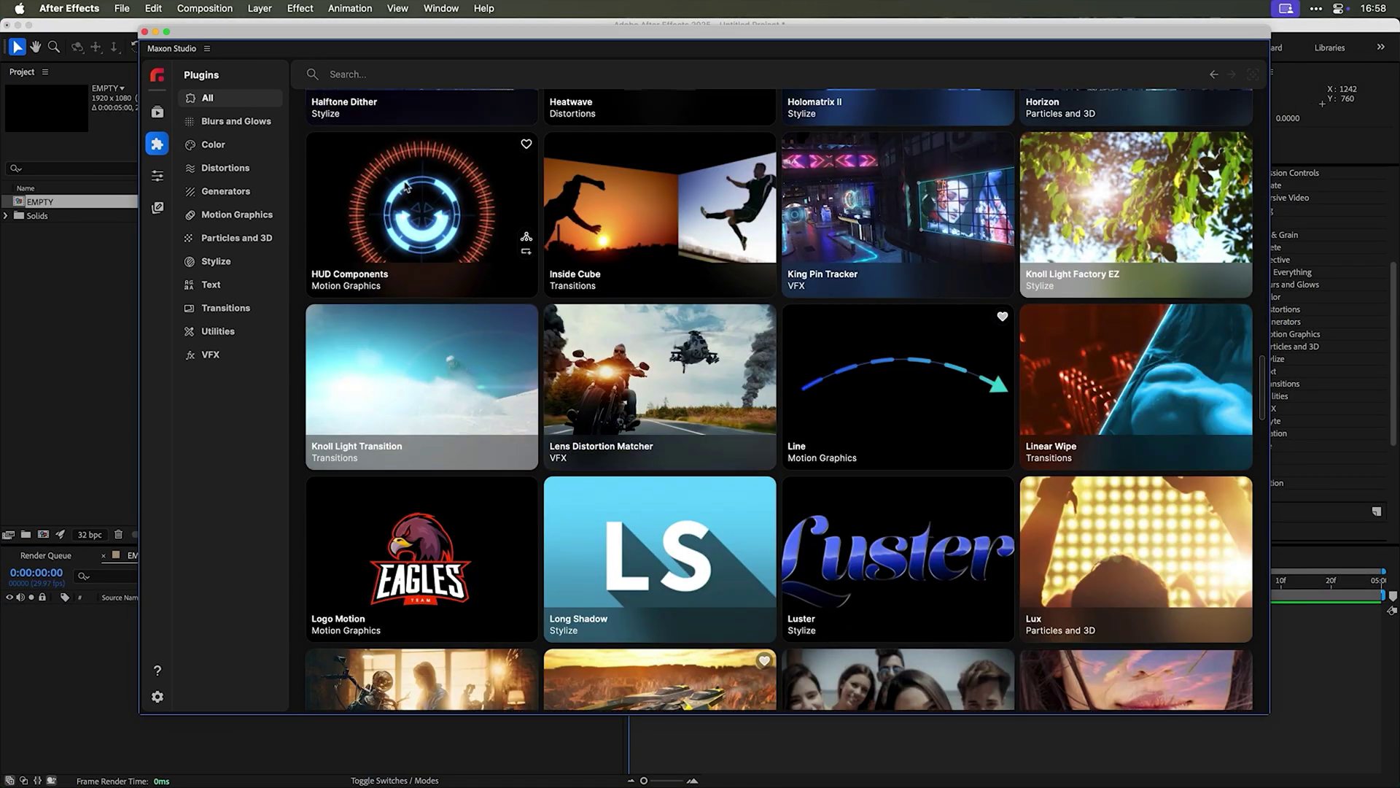
{"action": "left_click", "coordinate": [422, 204]}
{"action": "left_click_drag", "start_coordinate": [432, 36], "coordinate": [1096, 533]}
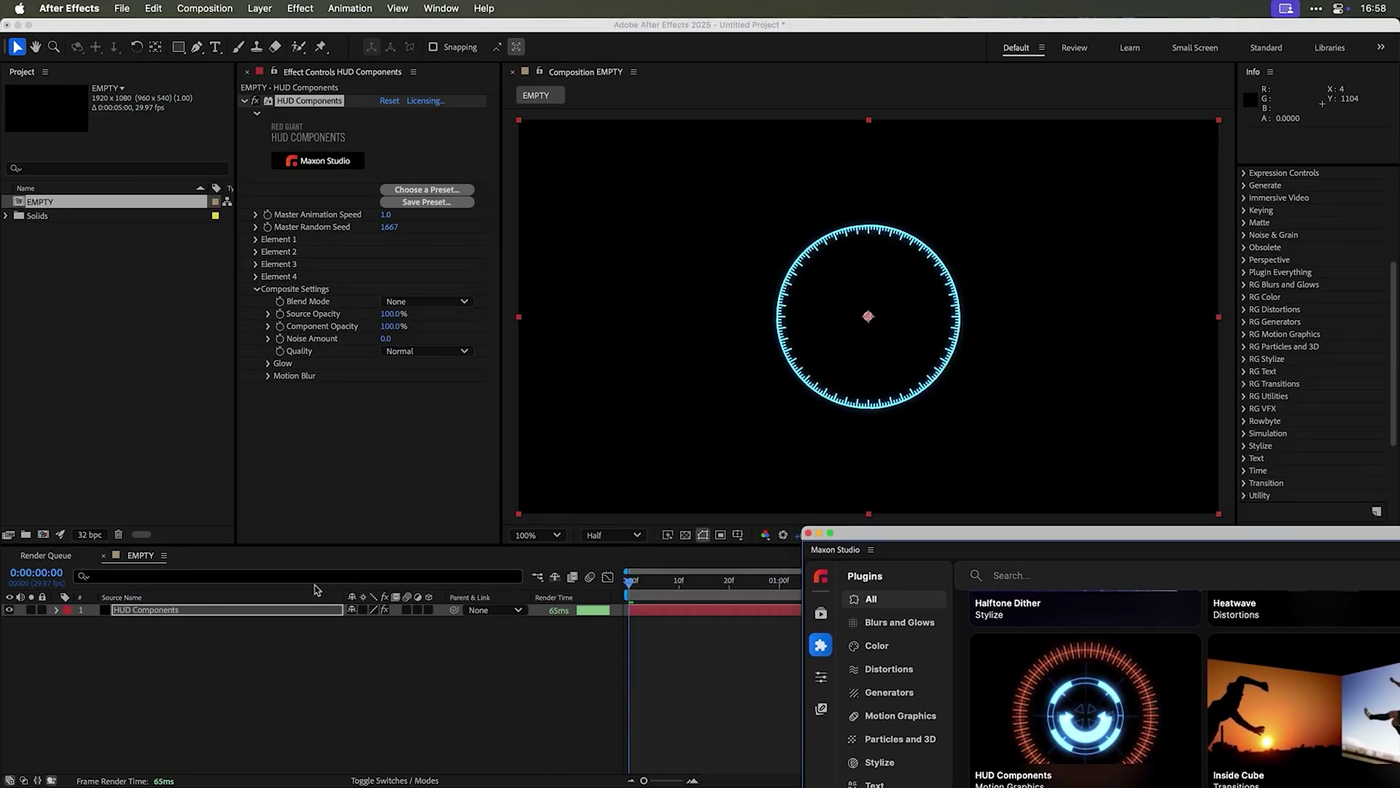
{"action": "left_click", "coordinate": [291, 611]}
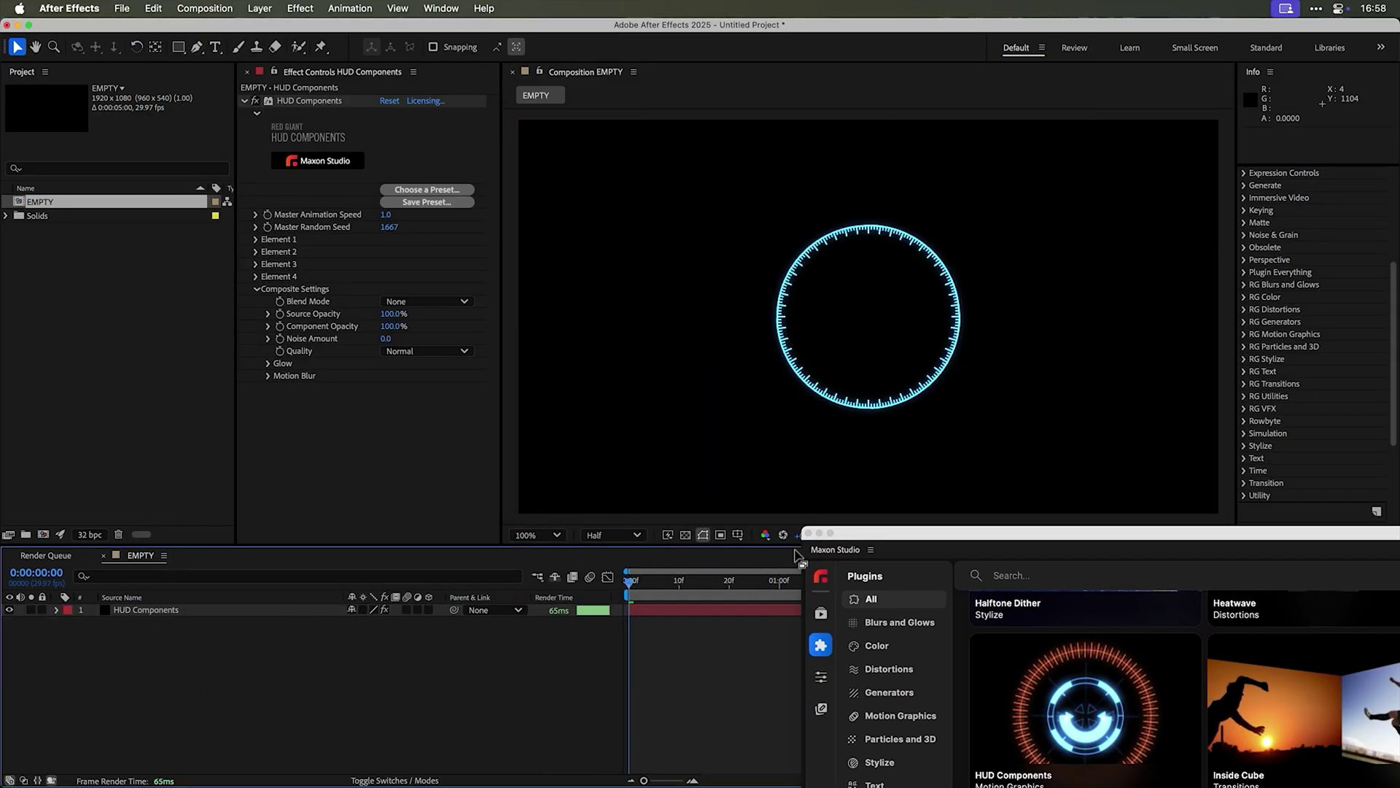
{"action": "left_click_drag", "start_coordinate": [907, 539], "coordinate": [176, 38]}
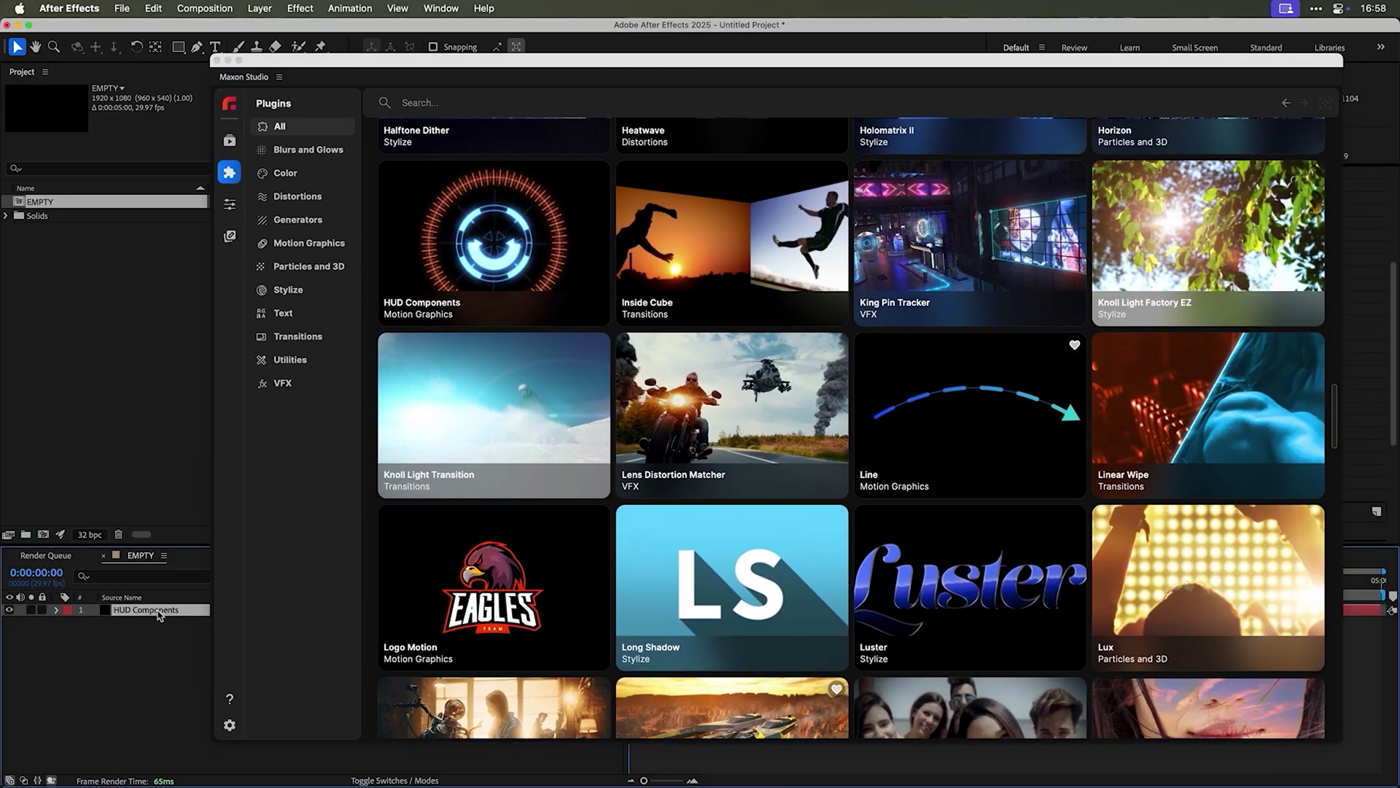
{"action": "scroll", "coordinate": [767, 441], "scroll_direction": "down", "scroll_amount": 5}
- View the Form plugin details and its enlarged preview video, then close the details
{"action": "scroll", "coordinate": [839, 443], "scroll_direction": "down", "scroll_amount": 5}
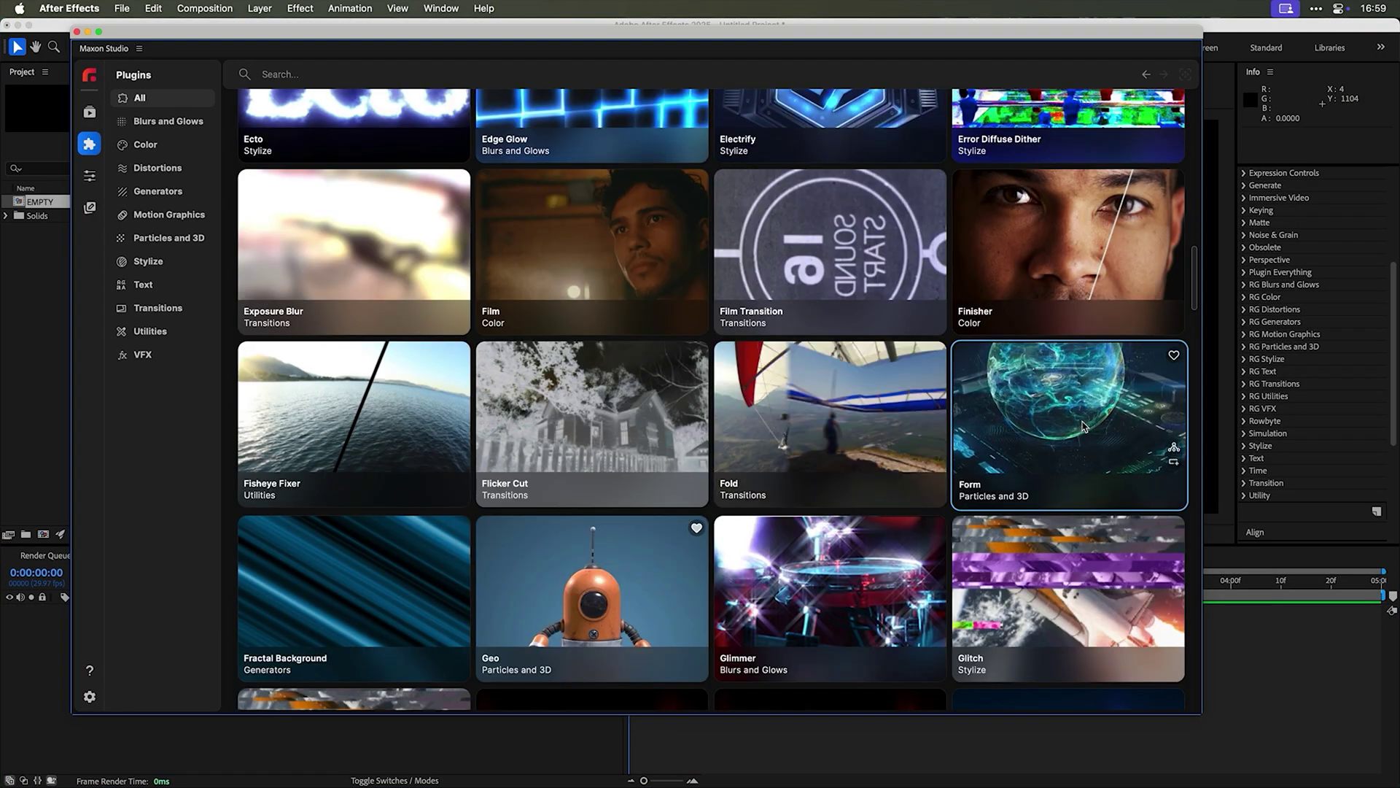
{"action": "left_click", "coordinate": [1086, 426]}
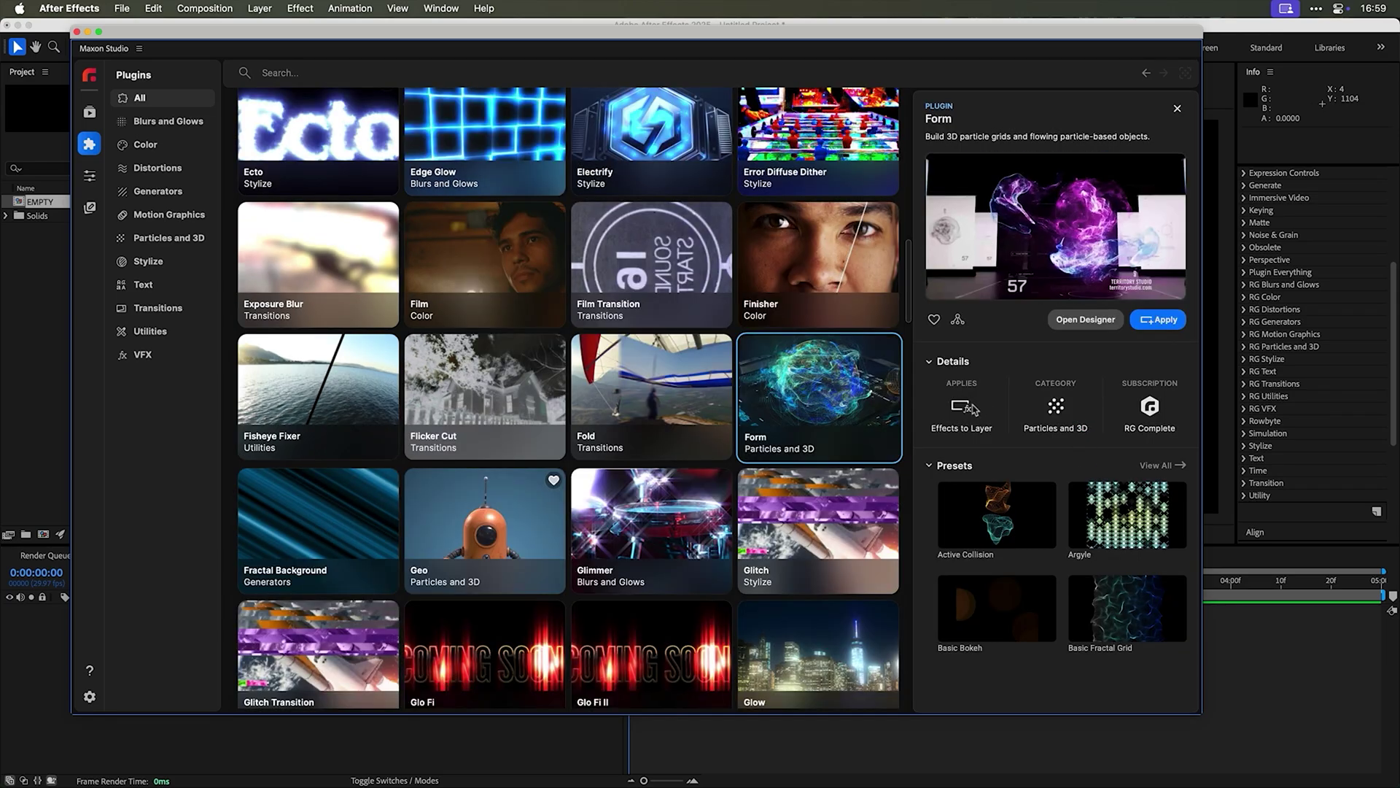
{"action": "left_click", "coordinate": [1173, 292]}
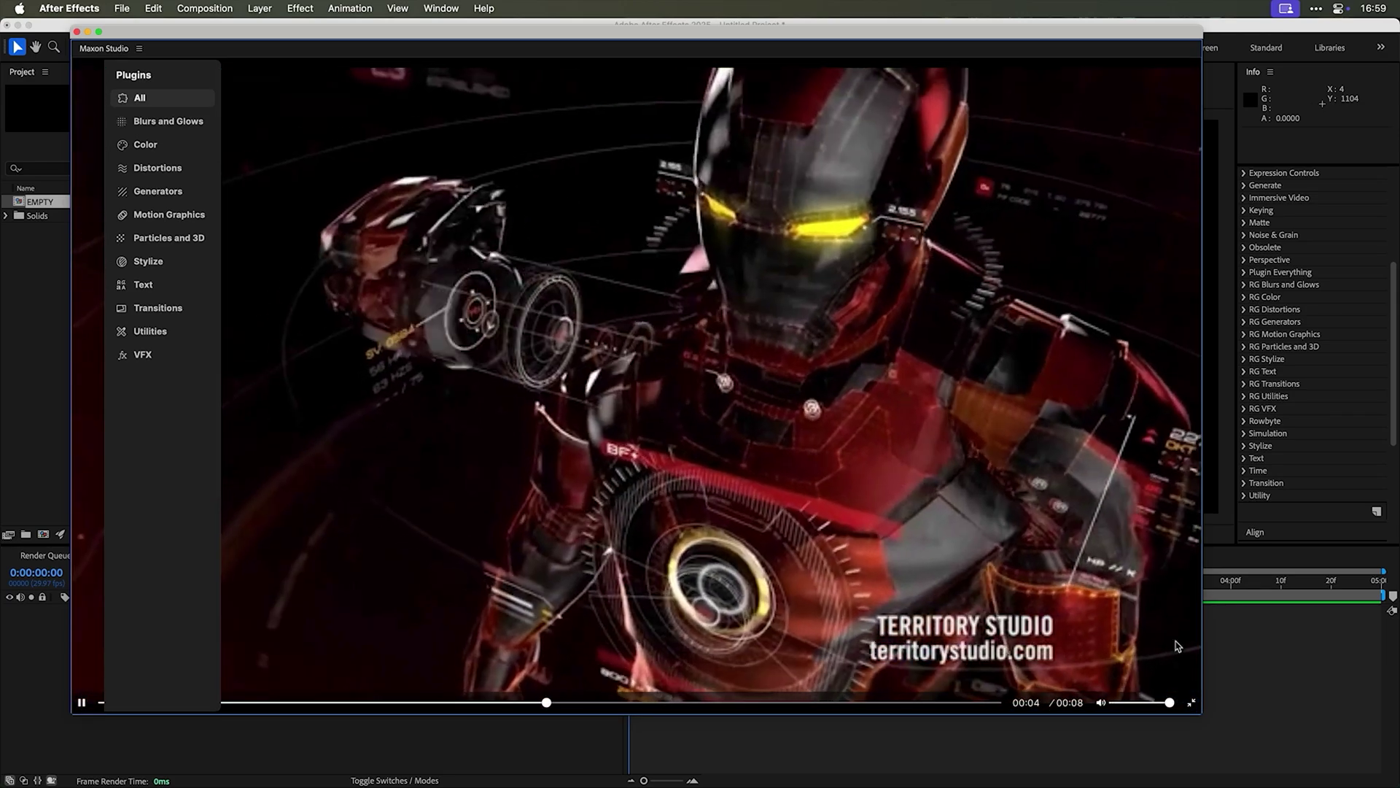
{"action": "key", "text": "Escape"}
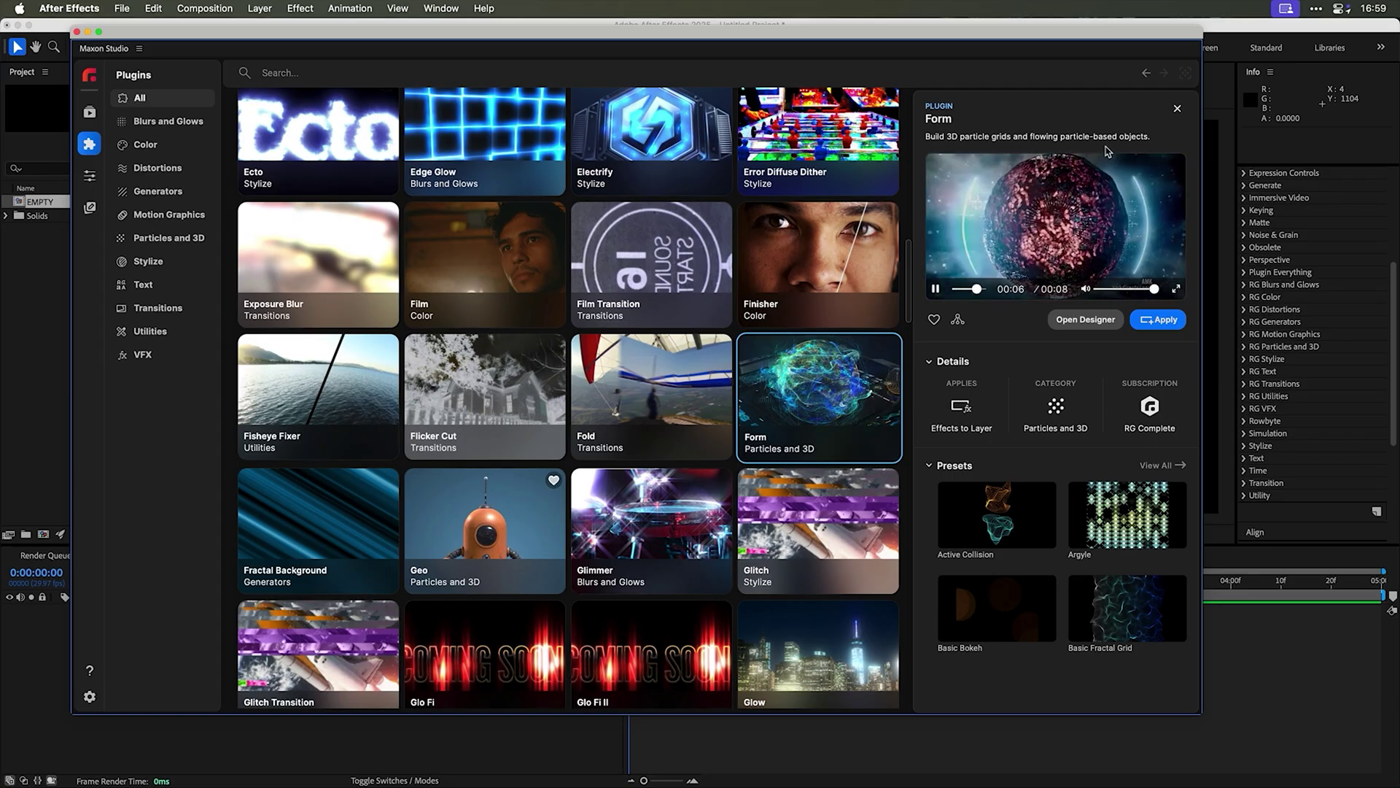
{"action": "left_click", "coordinate": [1177, 111]}
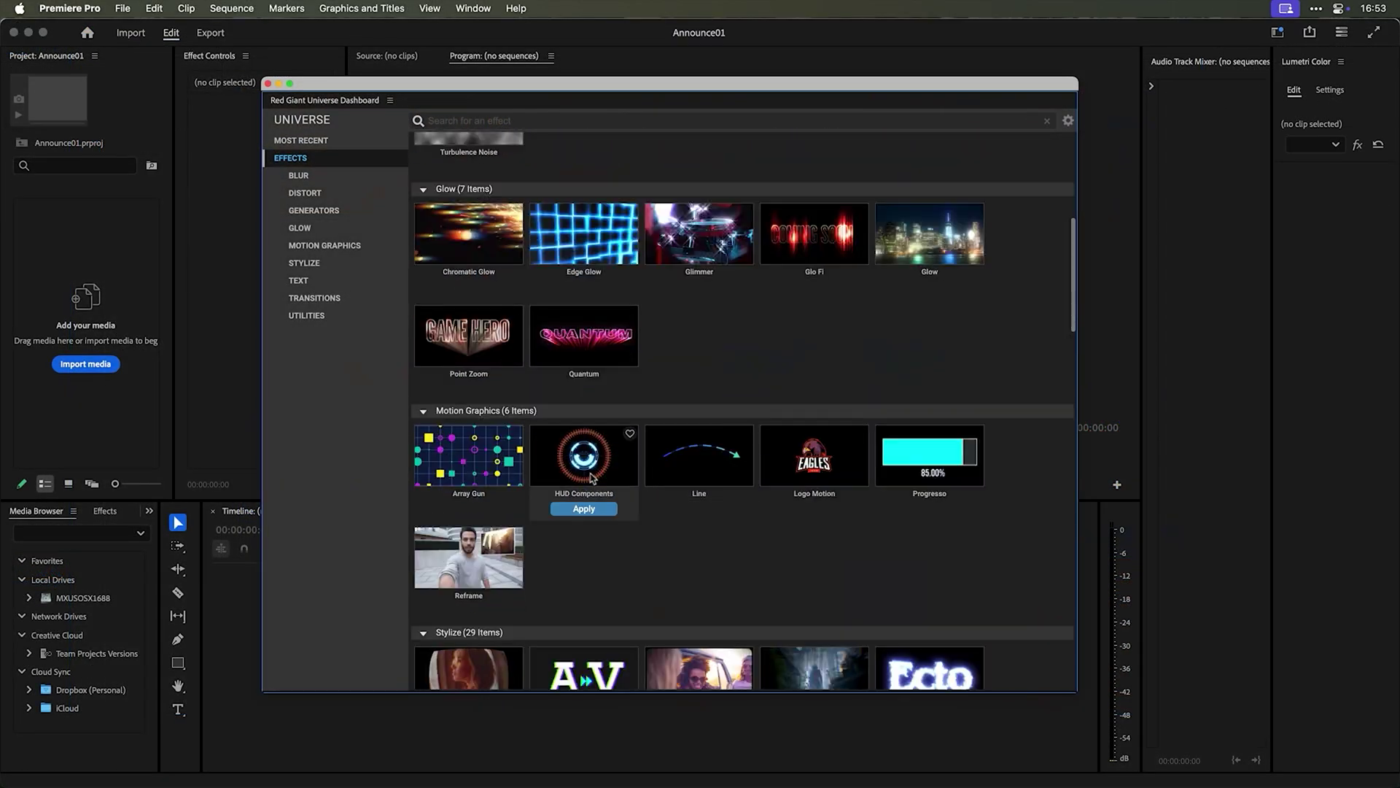
- Show the HUD Components presets page in the Universe dashboard
{"action": "left_click", "coordinate": [584, 458]}
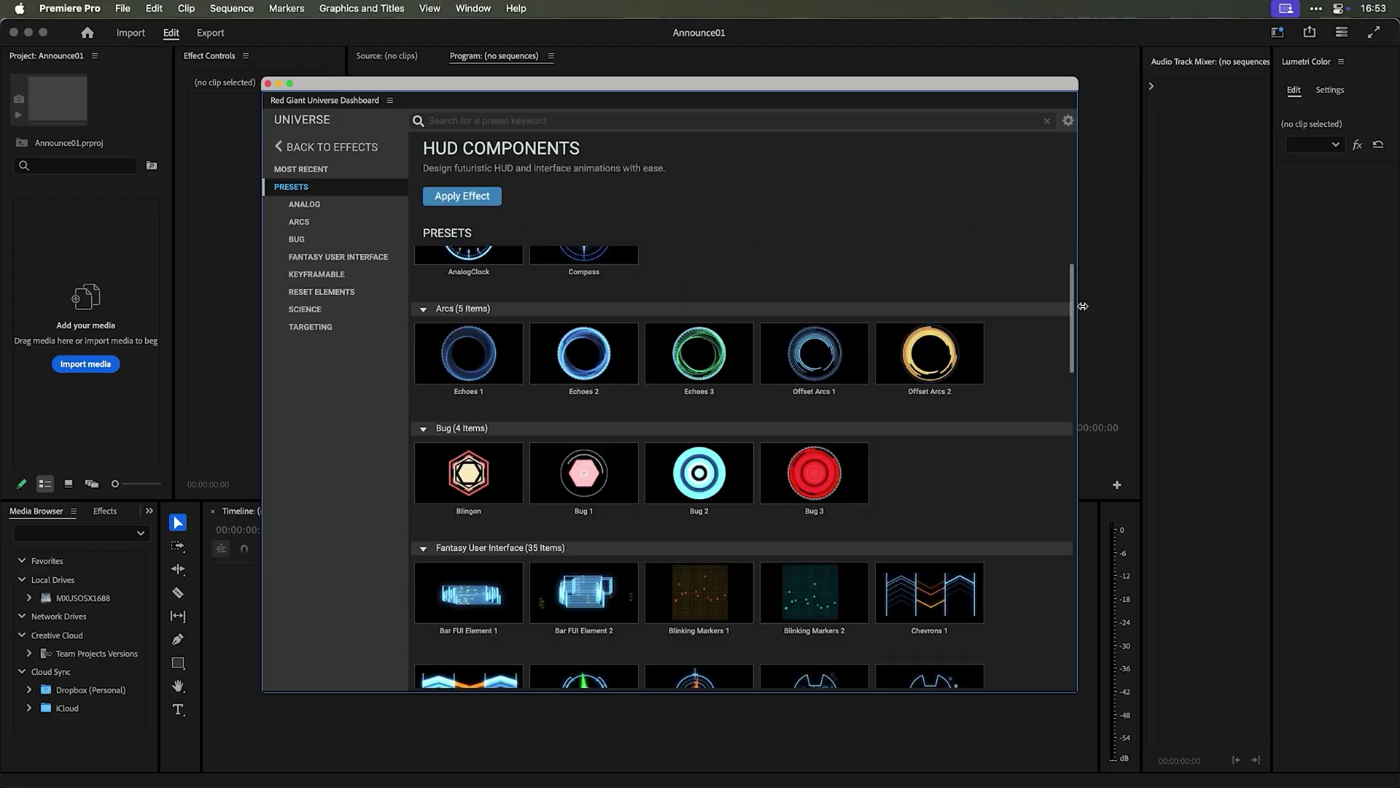
{"action": "scroll", "coordinate": [1040, 289], "scroll_direction": "up", "scroll_amount": 2}
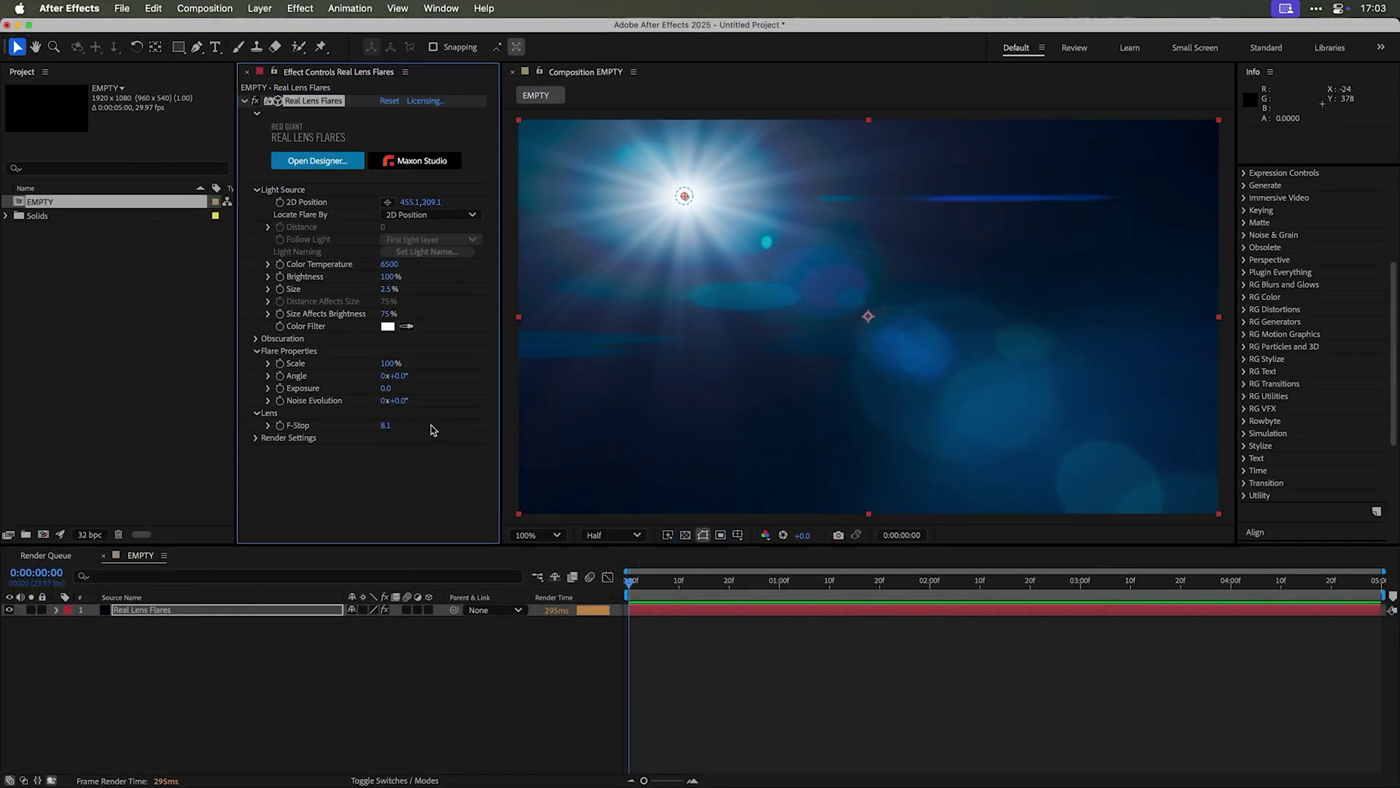
- Launch the plugin designers and show the Magic Bullet Looks categories browser
{"action": "left_click", "coordinate": [308, 165]}
{"action": "left_click", "coordinate": [115, 176]}
{"action": "left_click", "coordinate": [480, 102]}
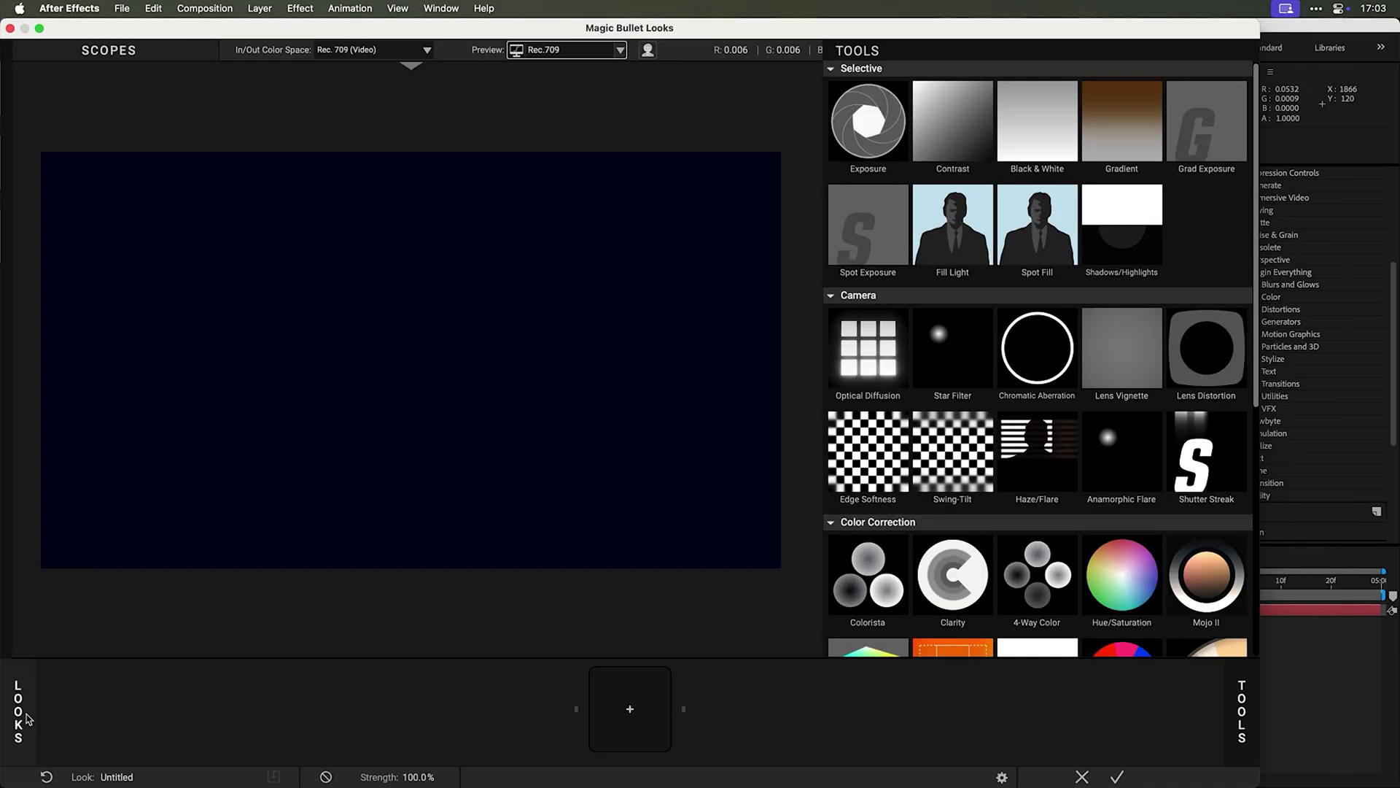
{"action": "left_click", "coordinate": [27, 720]}
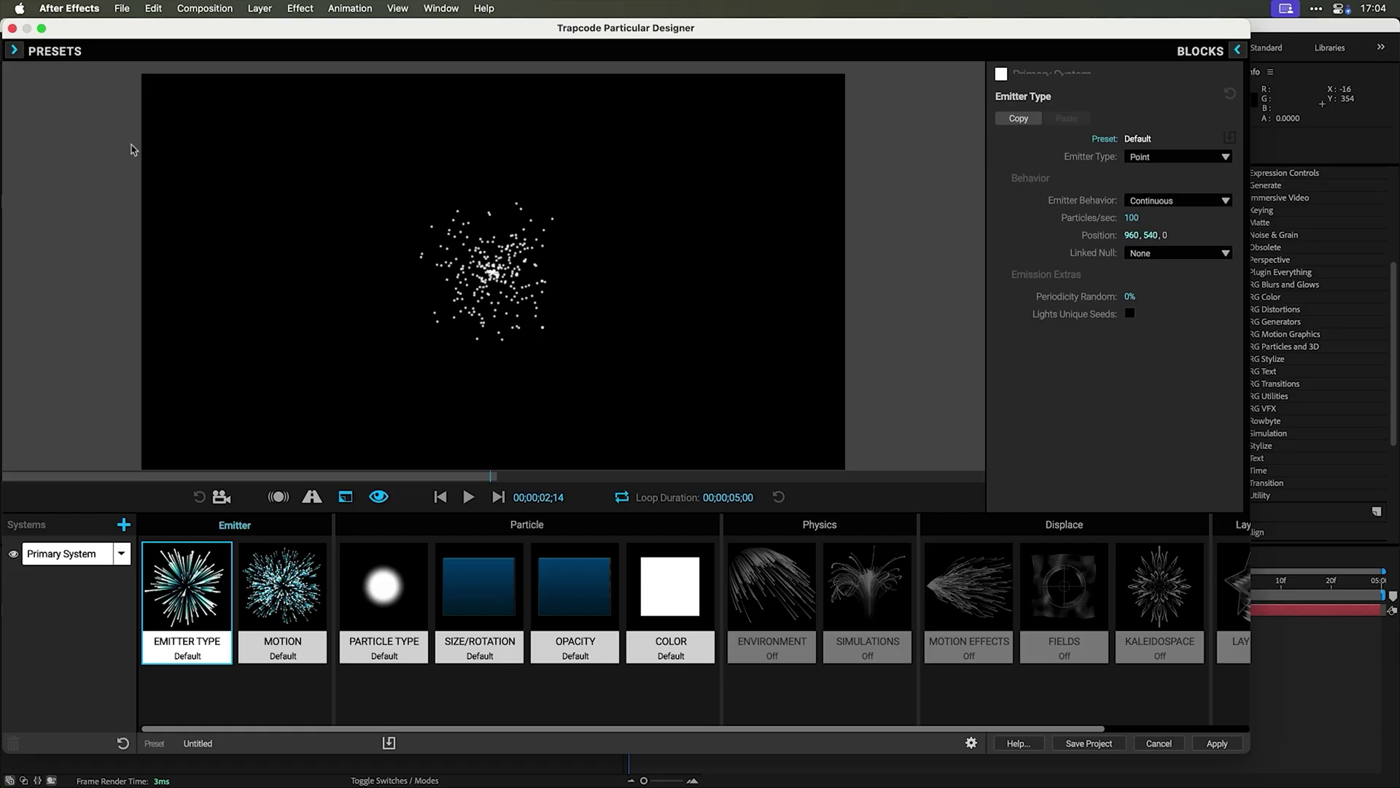
- Browse Particular Designer's Abstract and Geometric presets
{"action": "left_click", "coordinate": [47, 51]}
{"action": "left_click", "coordinate": [60, 130]}
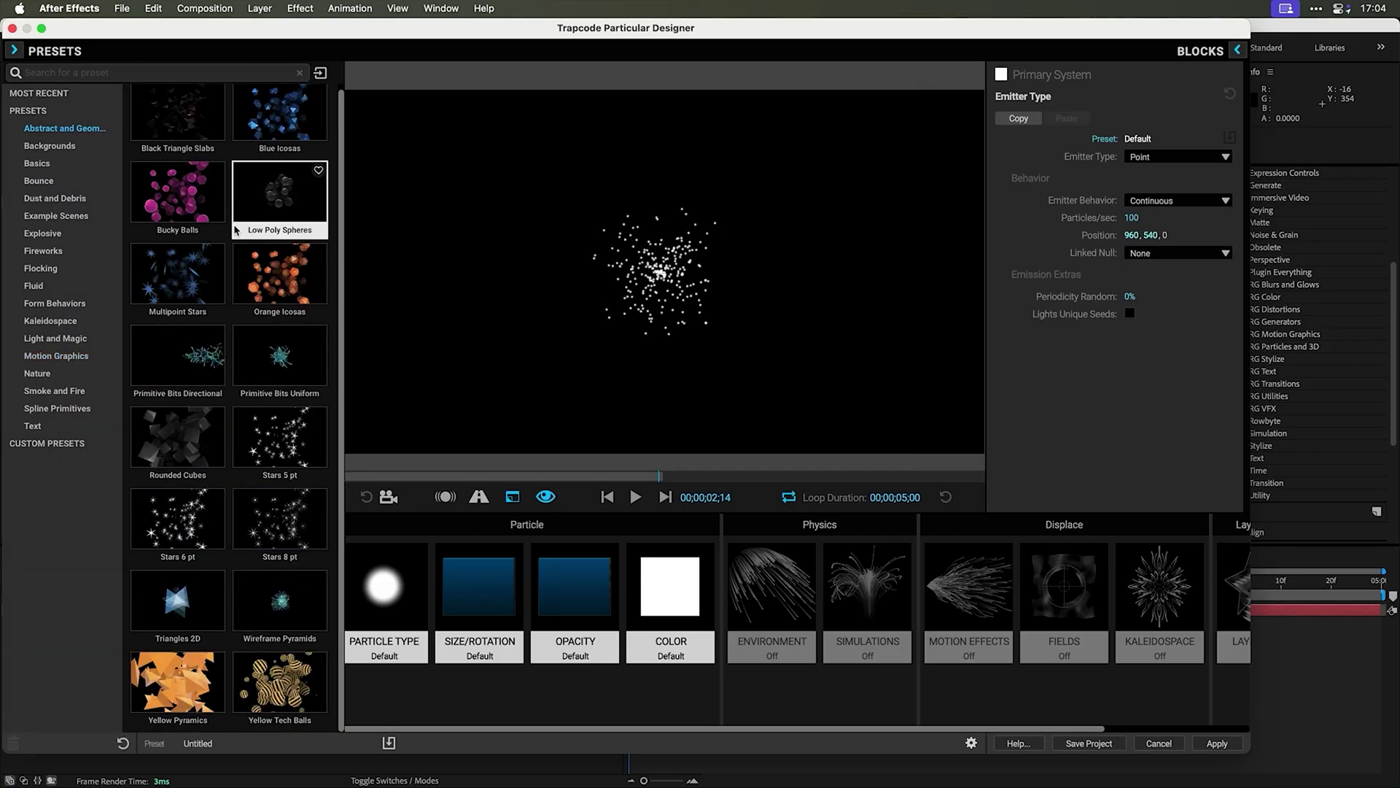
{"action": "scroll", "coordinate": [270, 358], "scroll_direction": "up", "scroll_amount": 1}
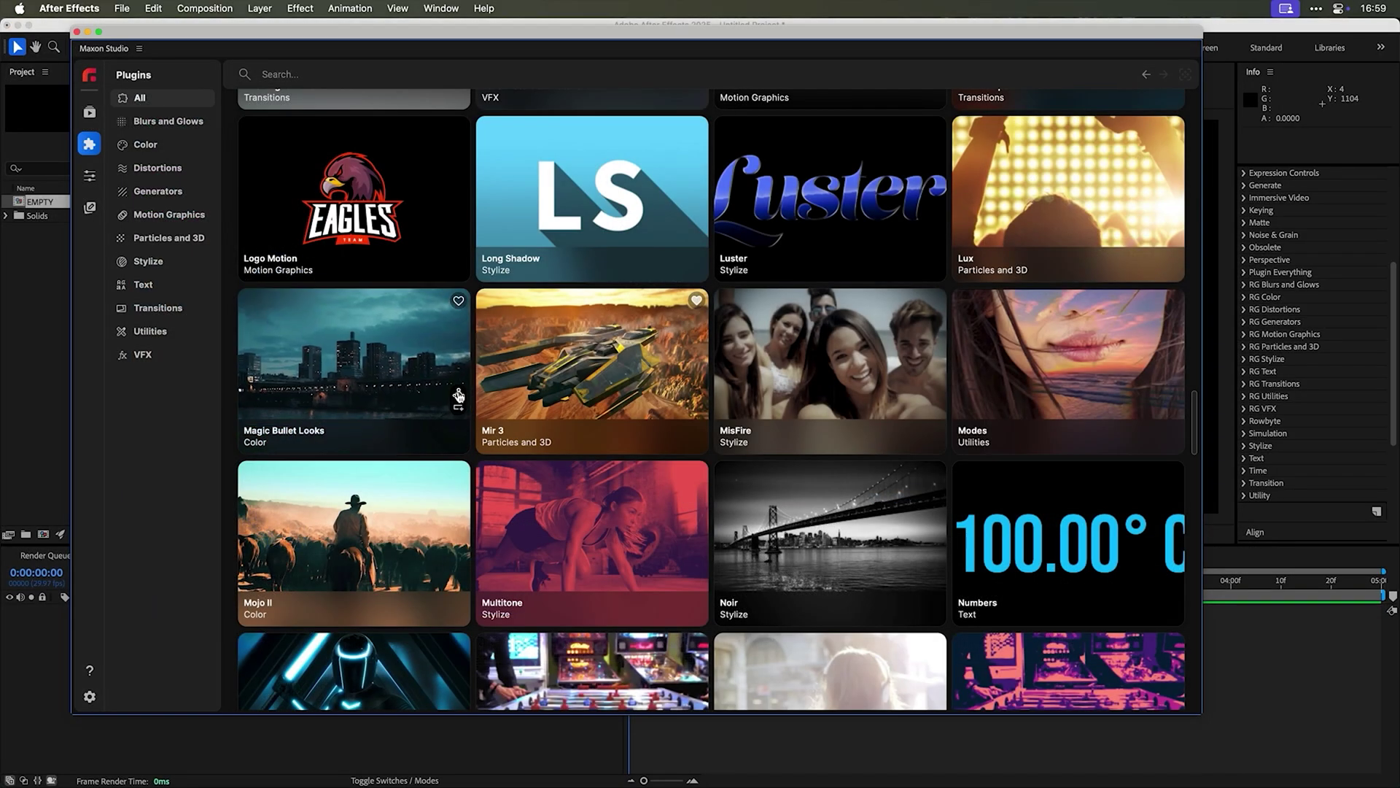
- Apply the Nightcrawl Real Lens Flares preset and drag the flare to the upper left
{"action": "left_click", "coordinate": [458, 396]}
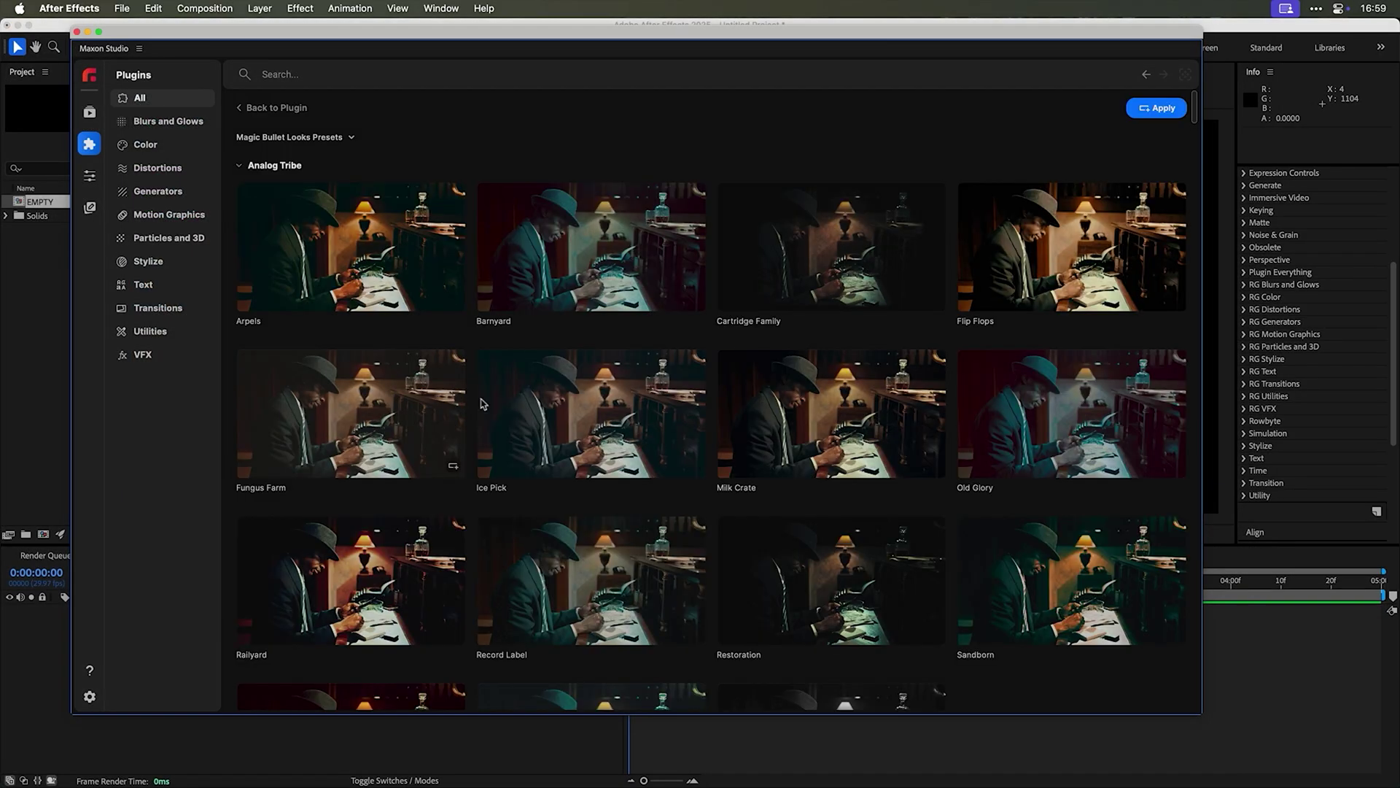
{"action": "scroll", "coordinate": [735, 437], "scroll_direction": "down", "scroll_amount": 3}
{"action": "scroll", "coordinate": [735, 438], "scroll_direction": "down", "scroll_amount": 2}
{"action": "scroll", "coordinate": [735, 437], "scroll_direction": "down", "scroll_amount": 3}
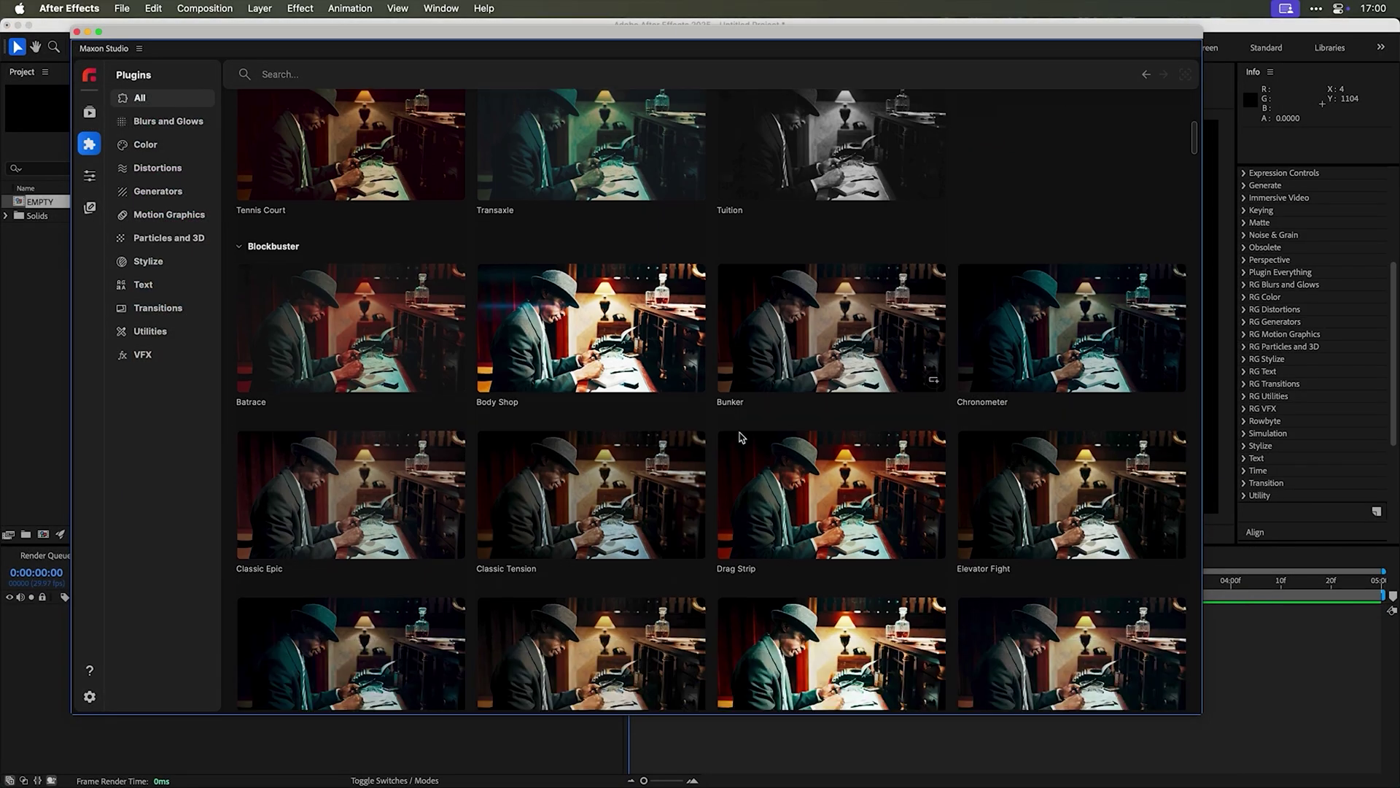
{"action": "scroll", "coordinate": [736, 437], "scroll_direction": "down", "scroll_amount": 3}
{"action": "scroll", "coordinate": [764, 415], "scroll_direction": "down", "scroll_amount": 5}
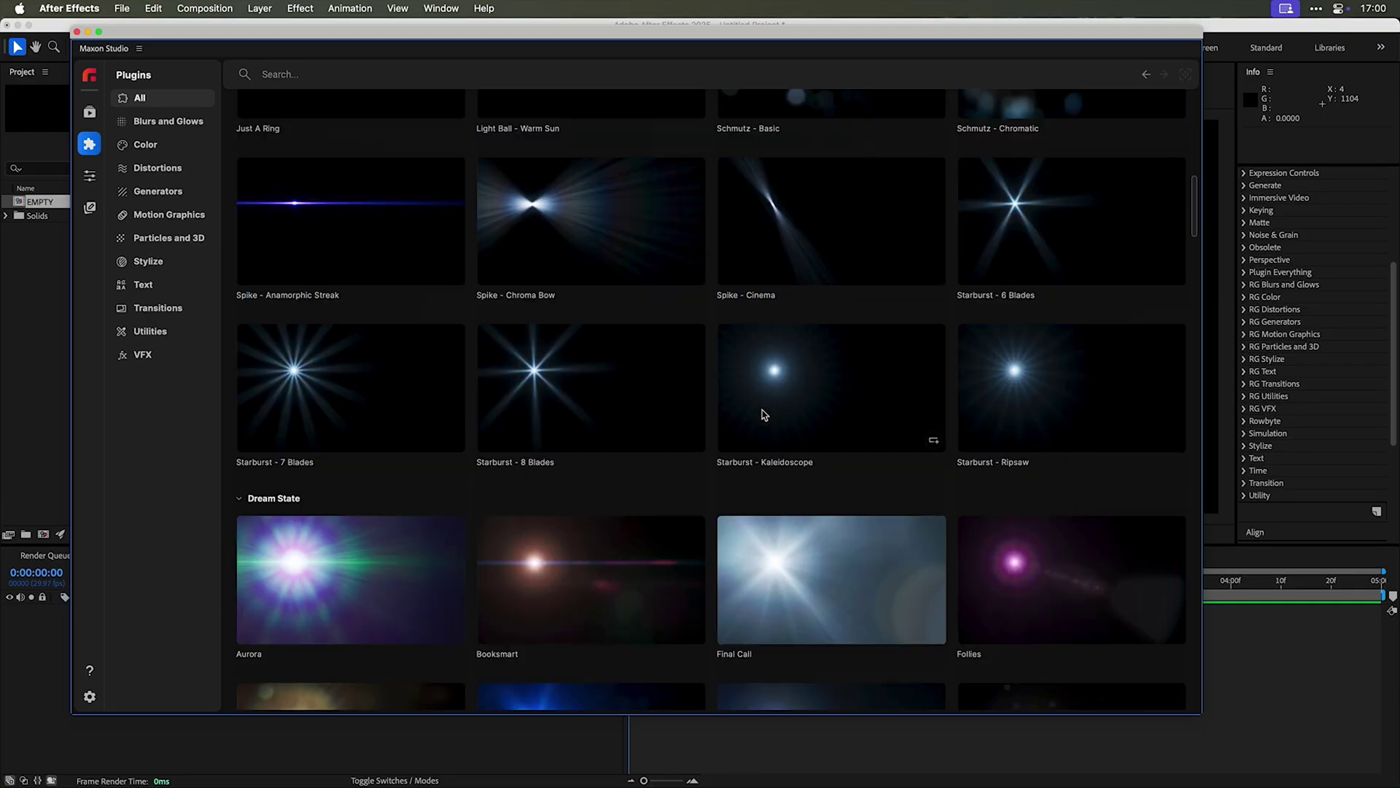
{"action": "scroll", "coordinate": [764, 415], "scroll_direction": "down", "scroll_amount": 5}
{"action": "scroll", "coordinate": [763, 416], "scroll_direction": "down", "scroll_amount": 3}
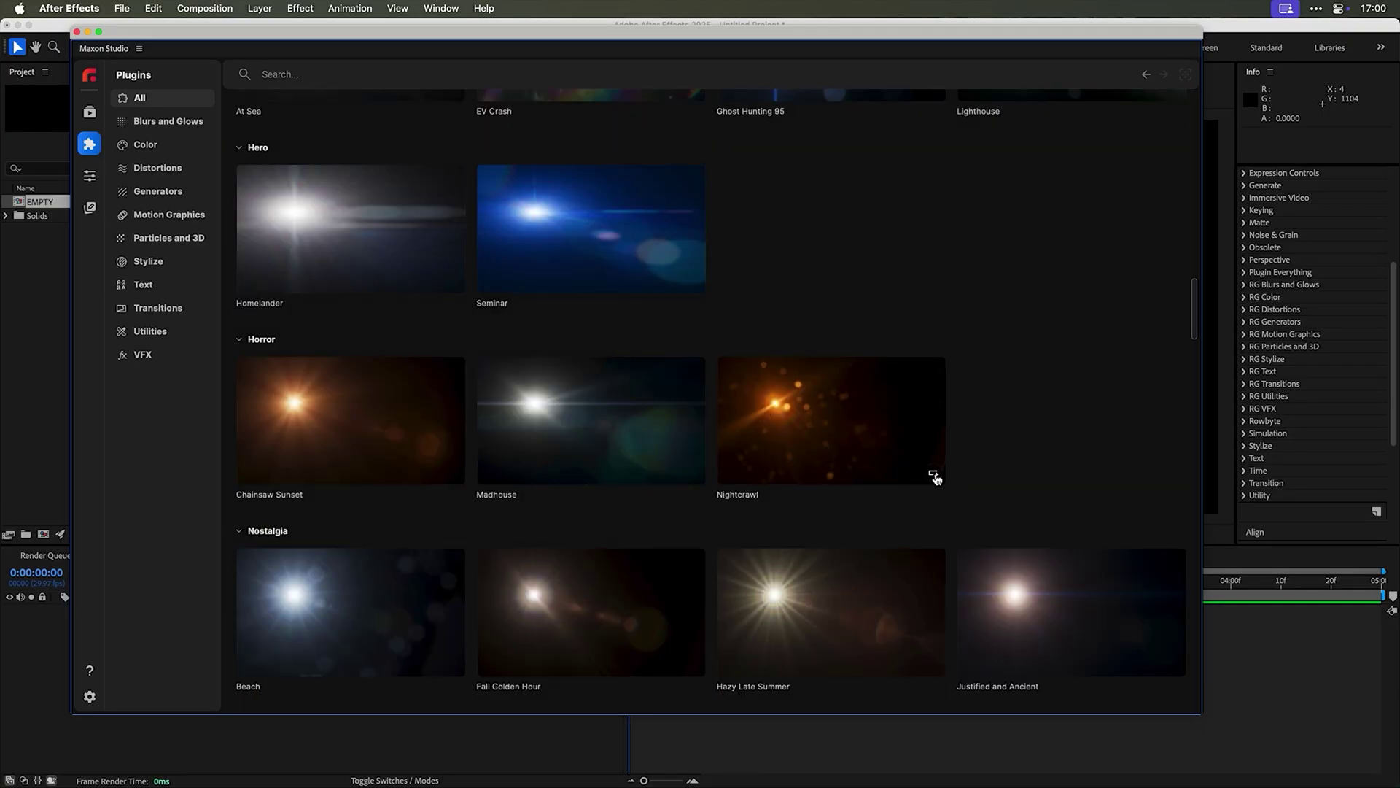
{"action": "left_click", "coordinate": [934, 475]}
{"action": "mouse_move", "coordinate": [685, 195]}
{"action": "left_mouse_down"}
{"action": "mouse_move", "coordinate": [784, 239]}
{"action": "mouse_move", "coordinate": [749, 253]}
{"action": "left_mouse_up"}
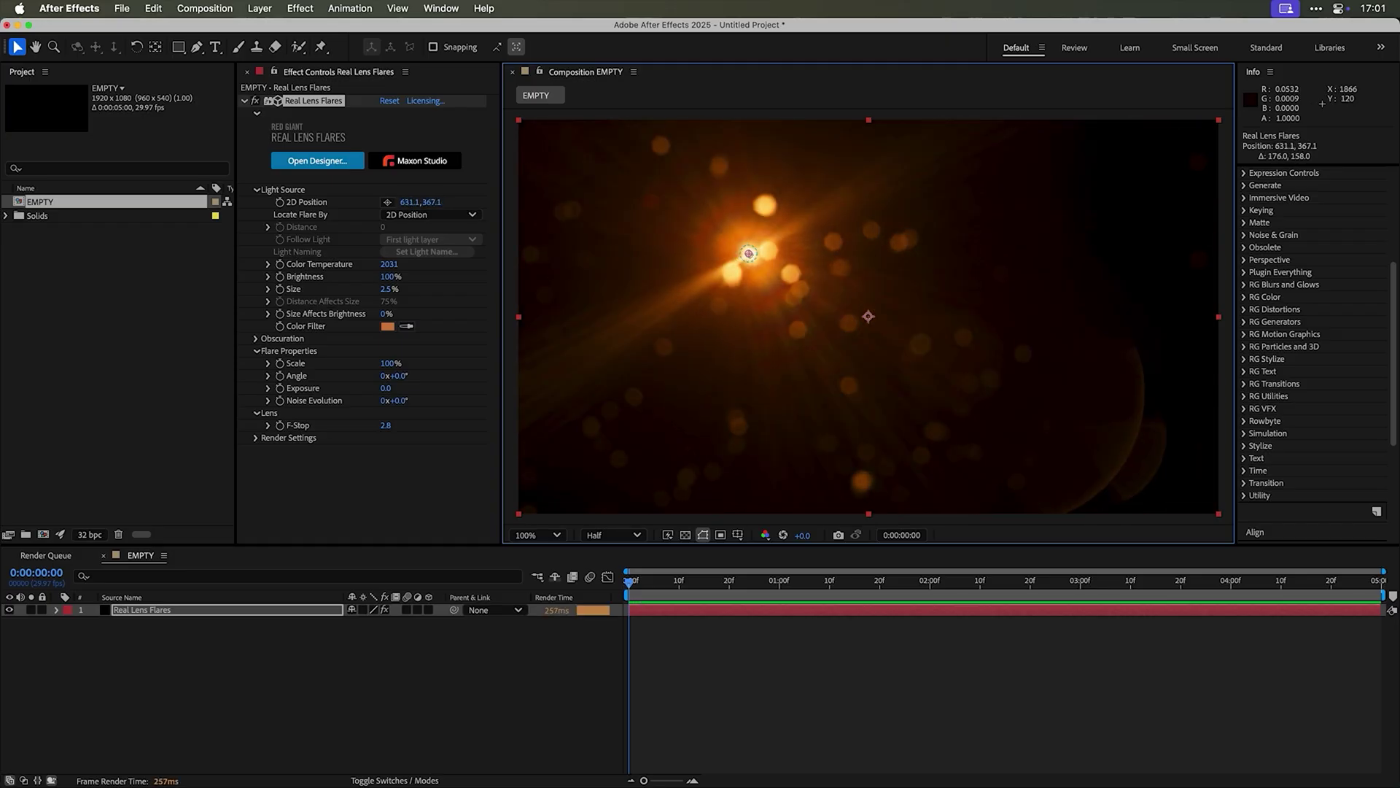
- Filter Maxon Studio to favourited plugins and view all Trapcode Particular presets
{"action": "left_click", "coordinate": [414, 160]}
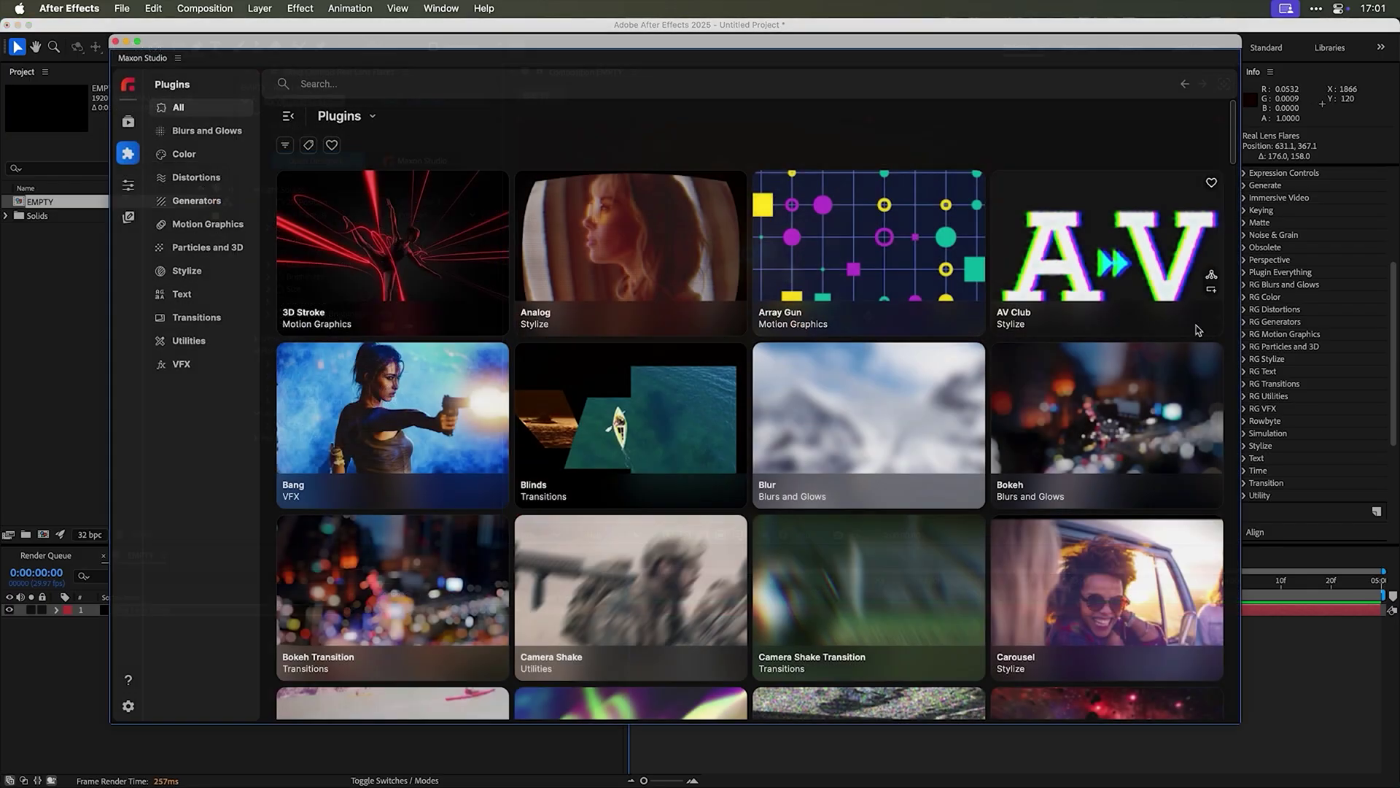
{"action": "left_click", "coordinate": [332, 146]}
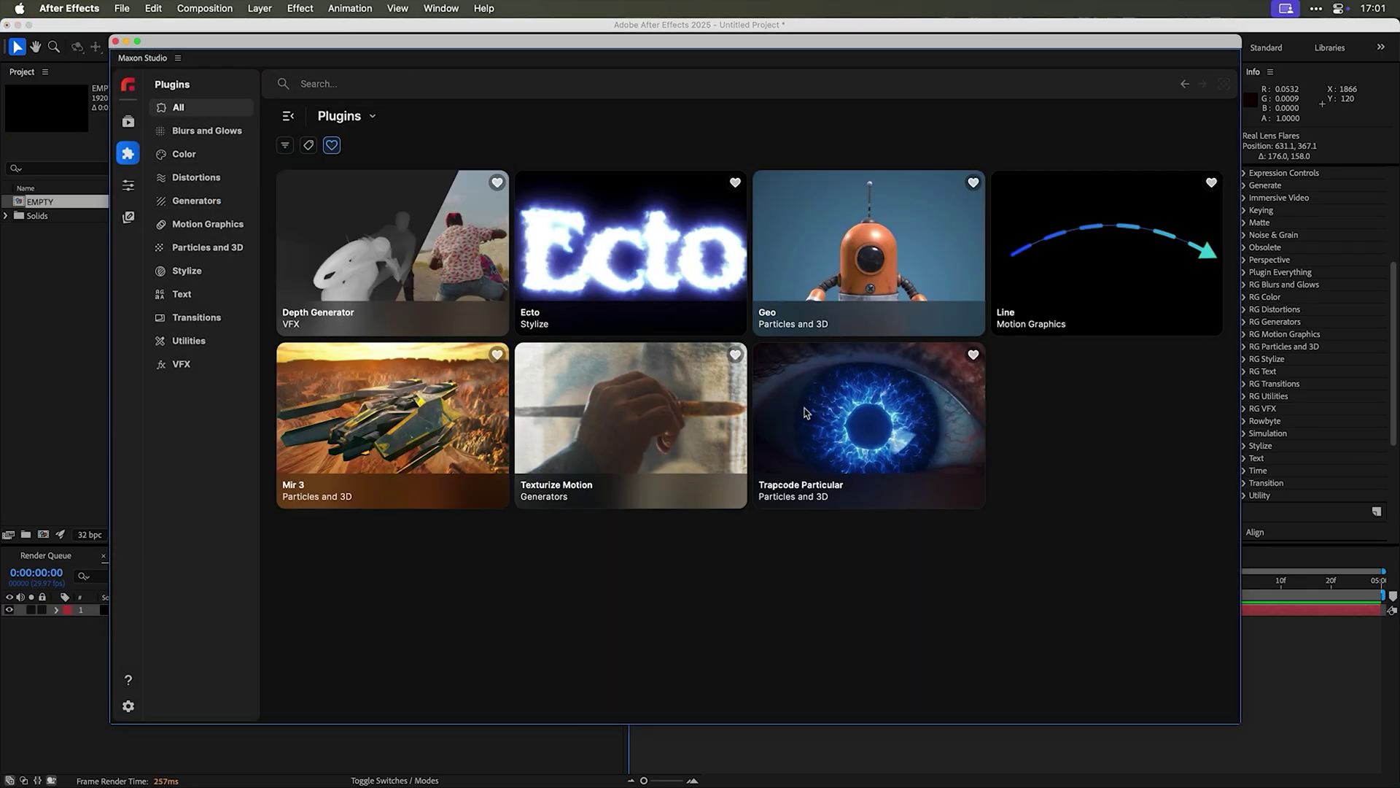
{"action": "left_click", "coordinate": [857, 410]}
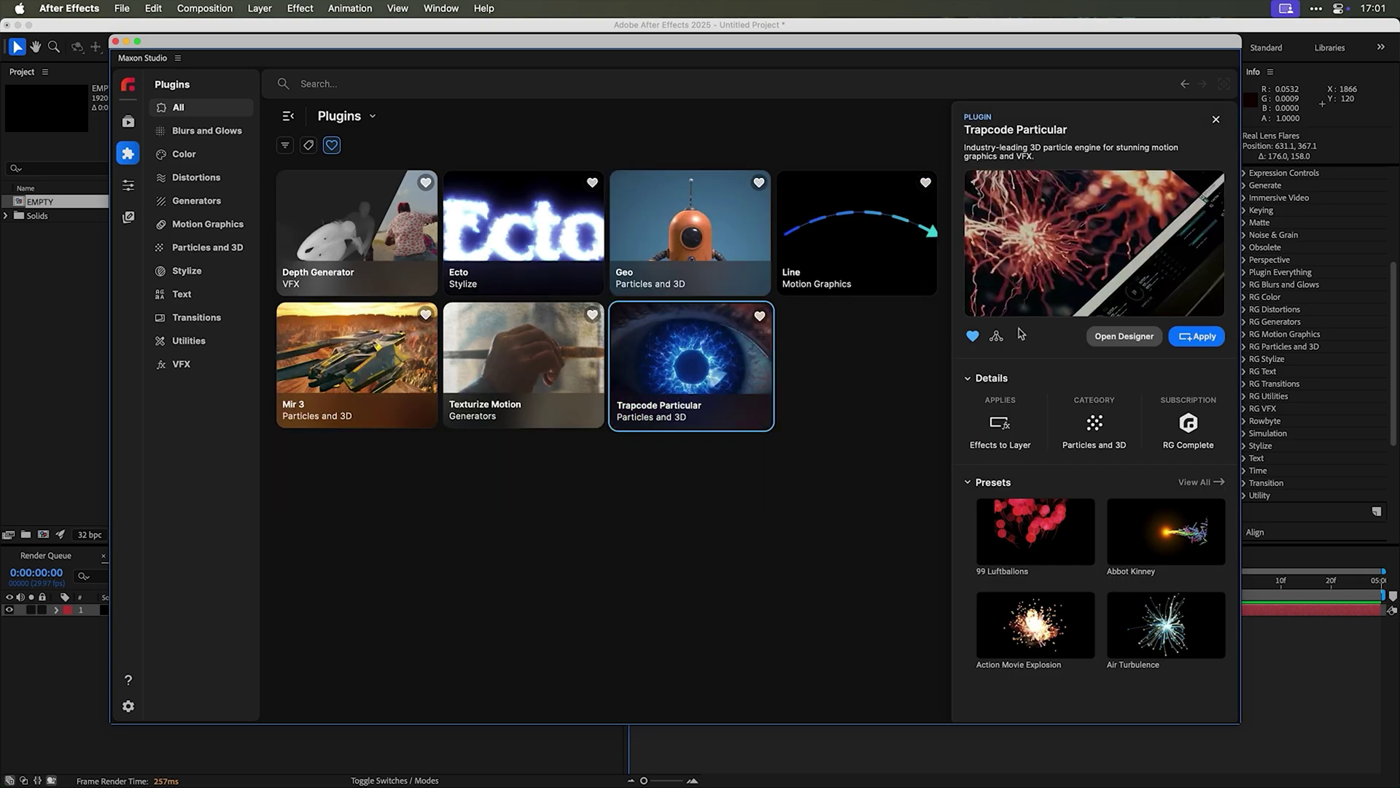
{"action": "left_click", "coordinate": [997, 337]}
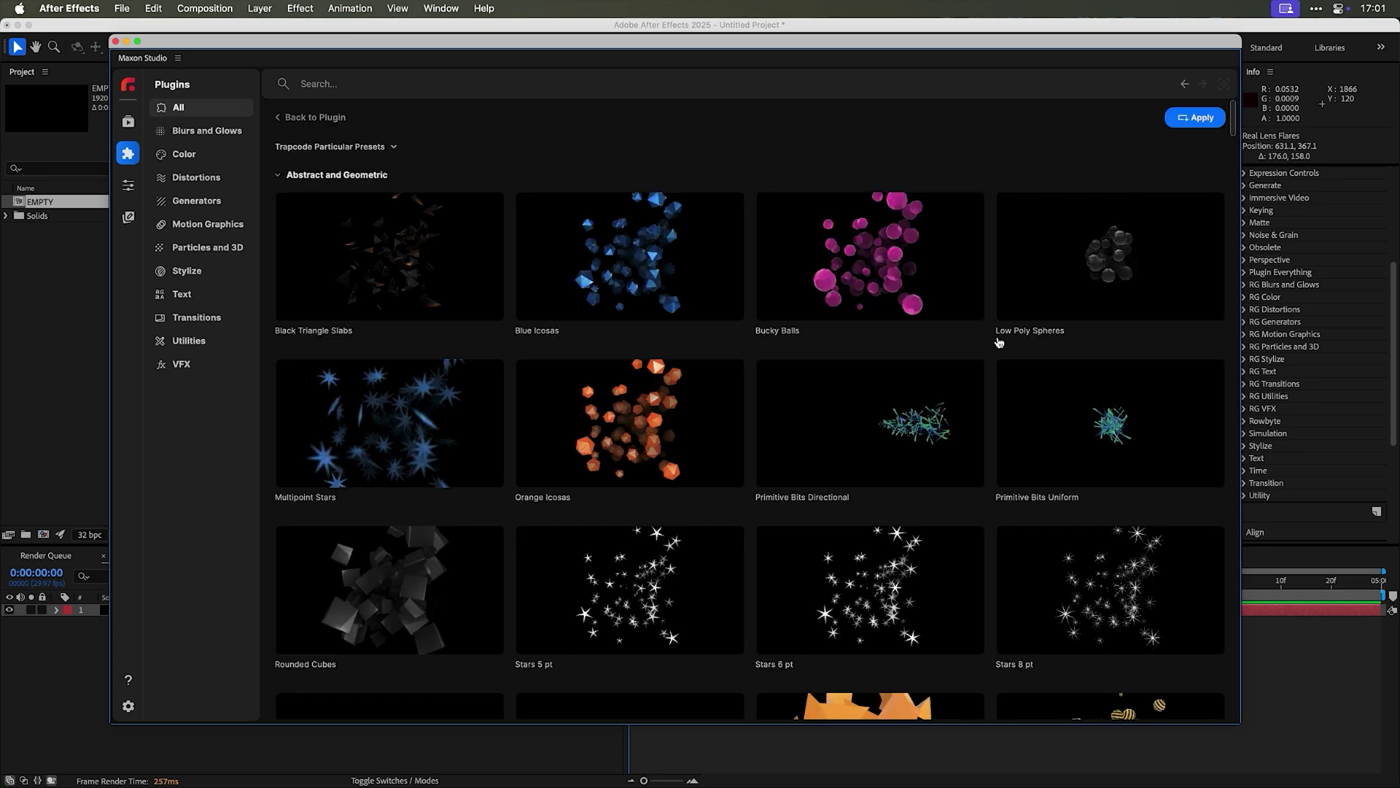
- Scroll through the Trapcode Particular preset groups and back up a little
{"action": "scroll", "coordinate": [687, 337], "scroll_direction": "down", "scroll_amount": 1}
{"action": "scroll", "coordinate": [688, 337], "scroll_direction": "down", "scroll_amount": 3}
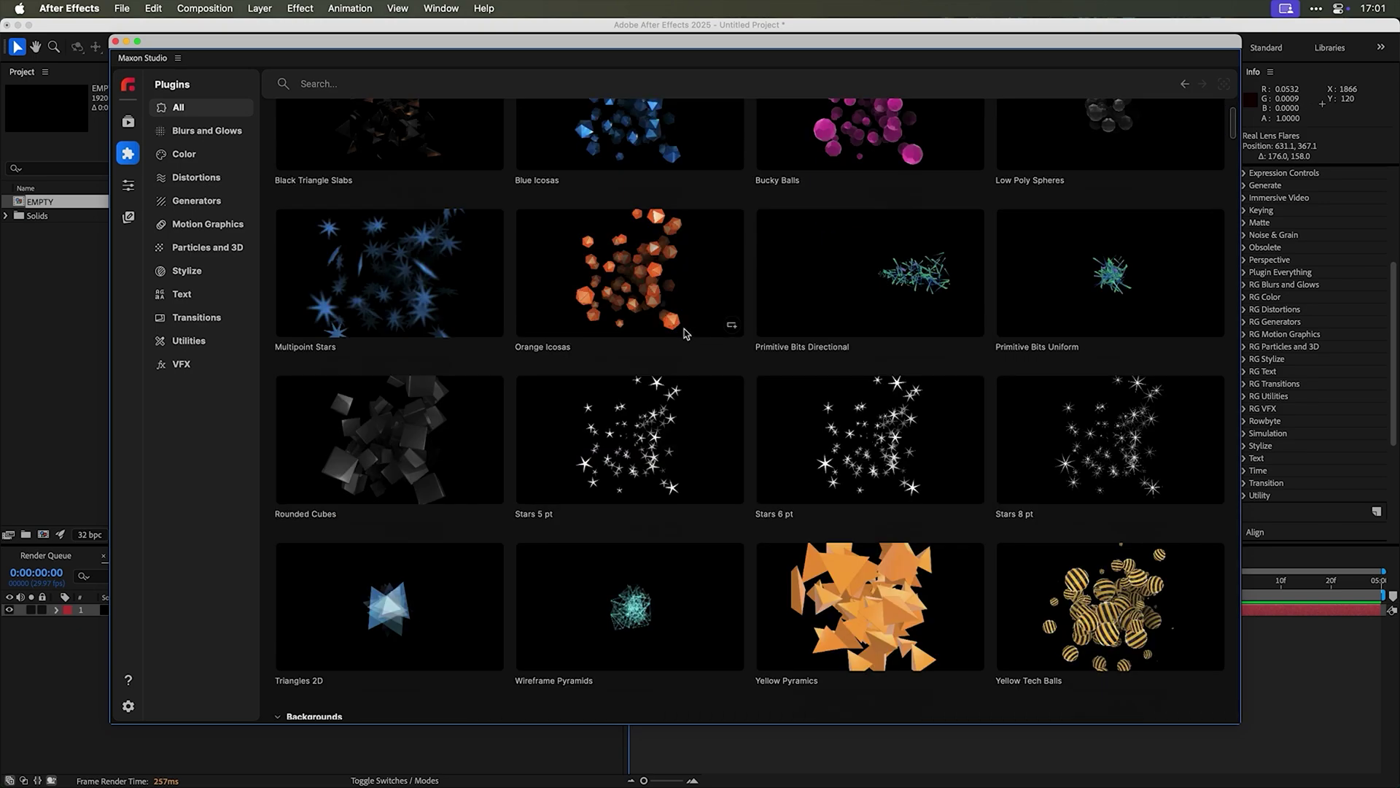
{"action": "scroll", "coordinate": [688, 337], "scroll_direction": "down", "scroll_amount": 3}
{"action": "scroll", "coordinate": [688, 337], "scroll_direction": "down", "scroll_amount": 4}
{"action": "scroll", "coordinate": [686, 334], "scroll_direction": "down", "scroll_amount": 7}
{"action": "scroll", "coordinate": [685, 334], "scroll_direction": "down", "scroll_amount": 4}
{"action": "scroll", "coordinate": [685, 334], "scroll_direction": "down", "scroll_amount": 2}
{"action": "scroll", "coordinate": [686, 333], "scroll_direction": "down", "scroll_amount": 6}
{"action": "scroll", "coordinate": [685, 334], "scroll_direction": "down", "scroll_amount": 7}
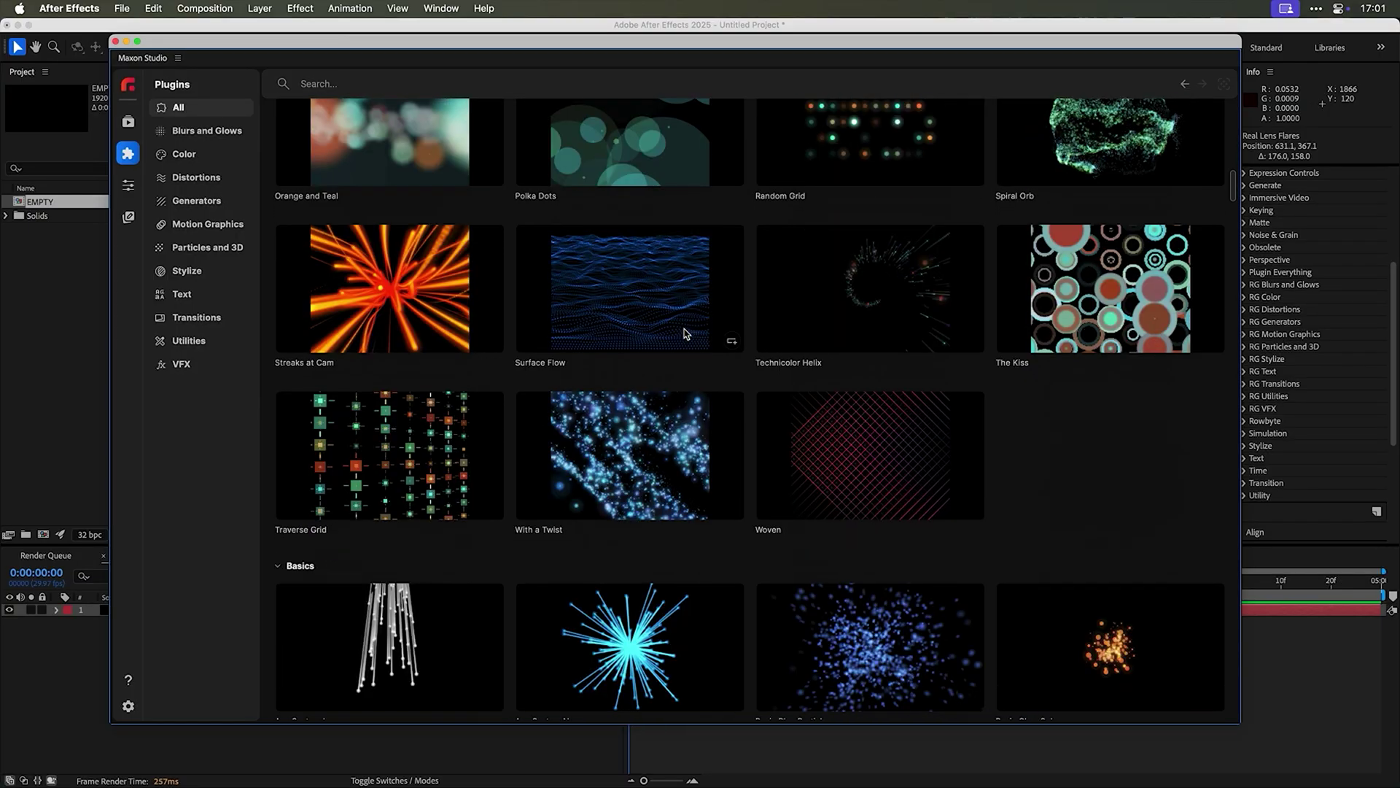
{"action": "scroll", "coordinate": [686, 333], "scroll_direction": "down", "scroll_amount": 3}
{"action": "scroll", "coordinate": [678, 320], "scroll_direction": "up", "scroll_amount": 20}
{"action": "scroll", "coordinate": [667, 310], "scroll_direction": "up", "scroll_amount": 10}
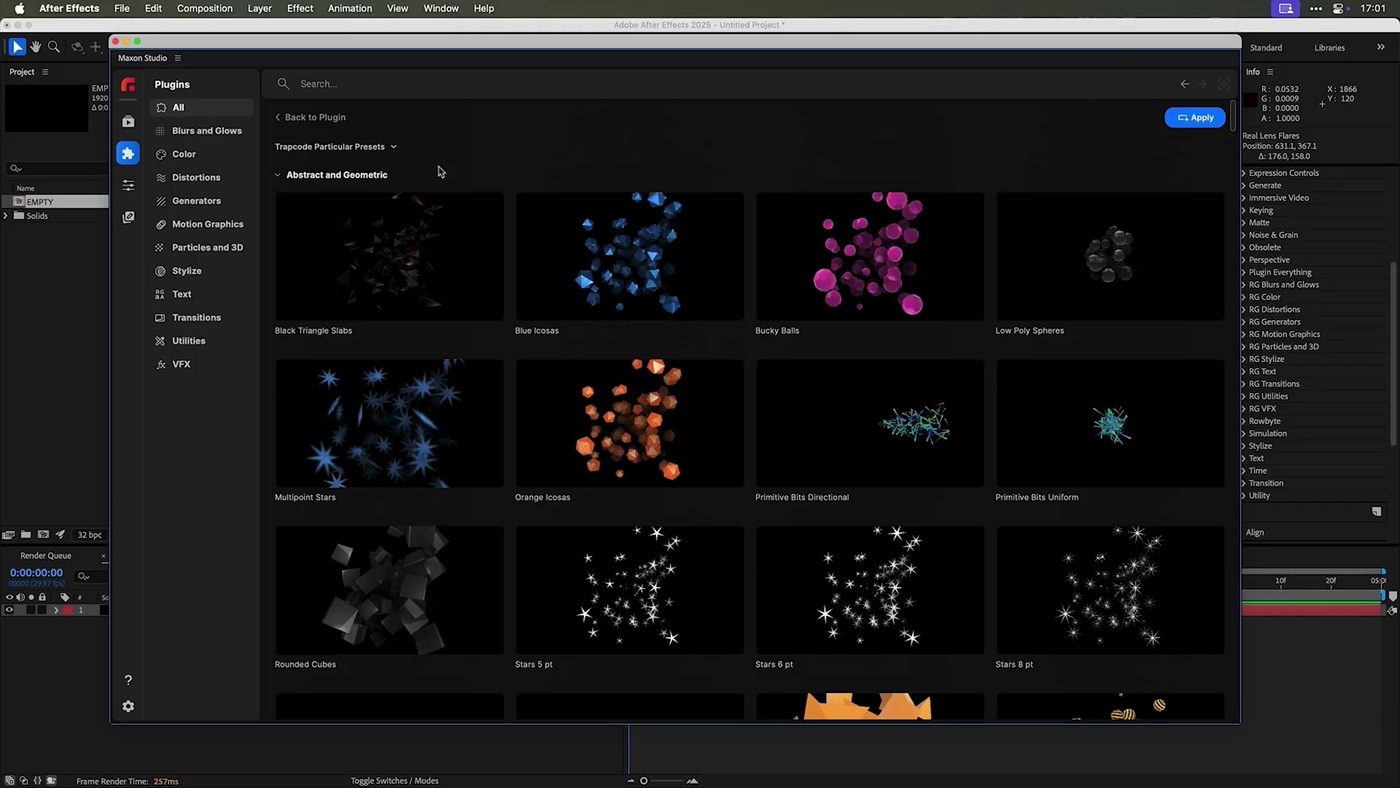
- Toggle the Abstract and Geometric group, then collapse every Particular preset group into a list
{"action": "left_click", "coordinate": [277, 175]}
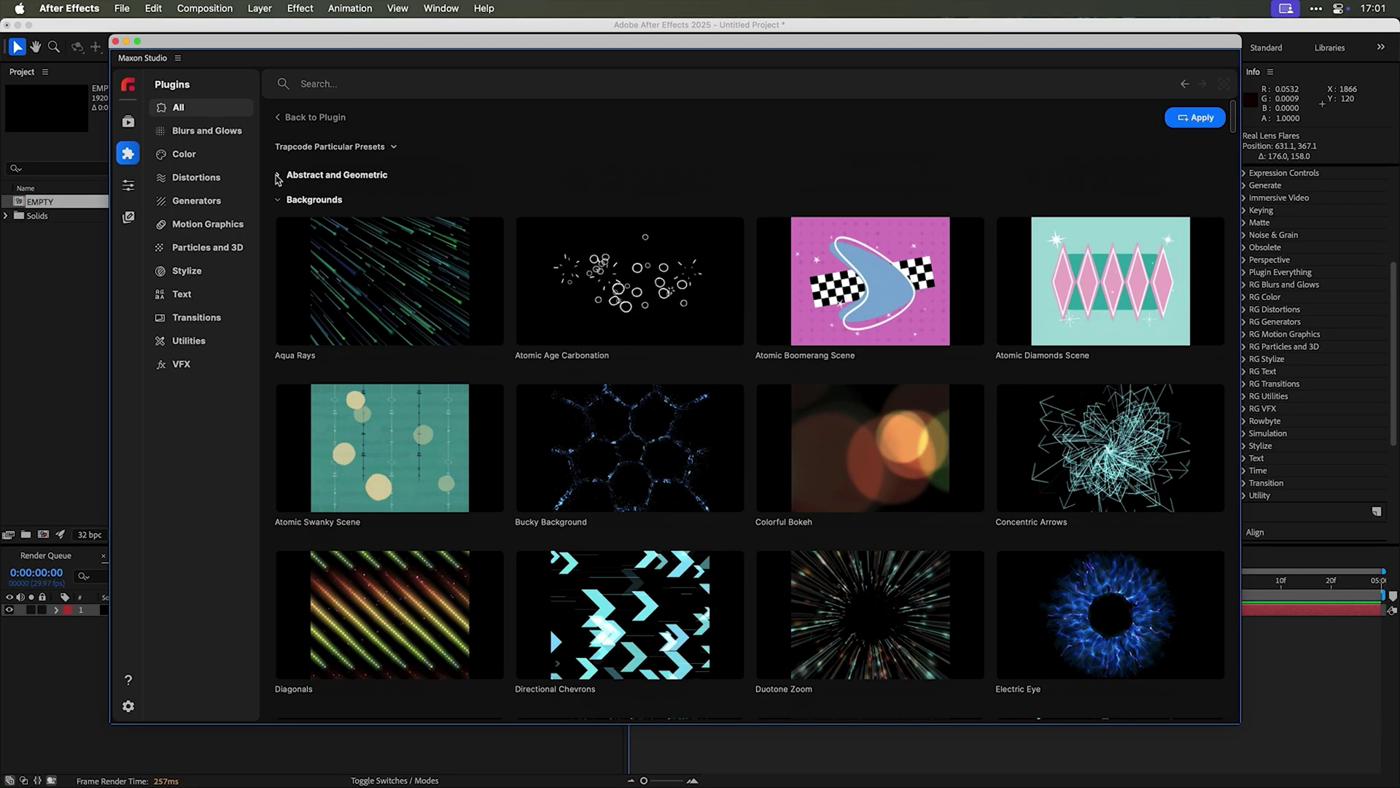
{"action": "left_click", "coordinate": [278, 176]}
{"action": "left_click", "coordinate": [277, 176]}
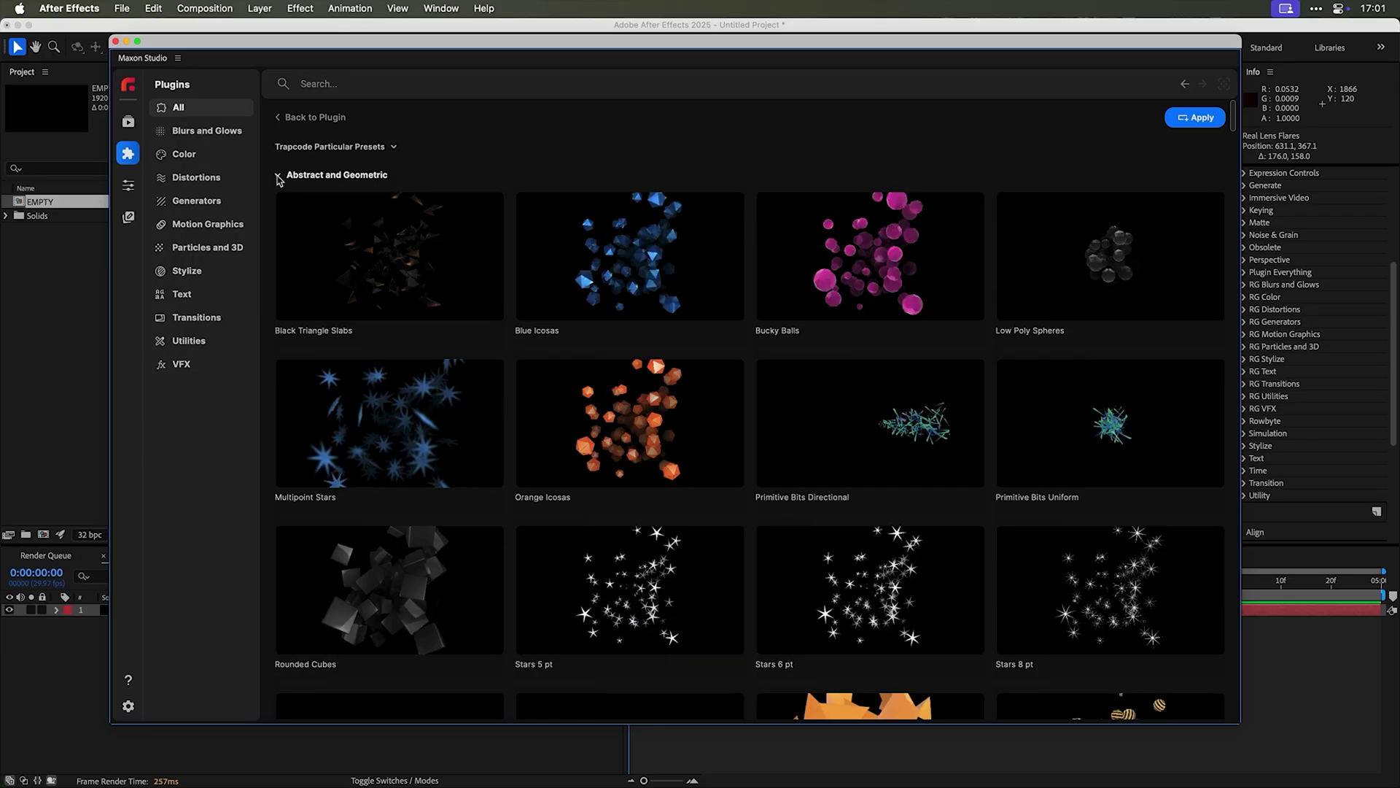
{"action": "left_click", "coordinate": [277, 176]}
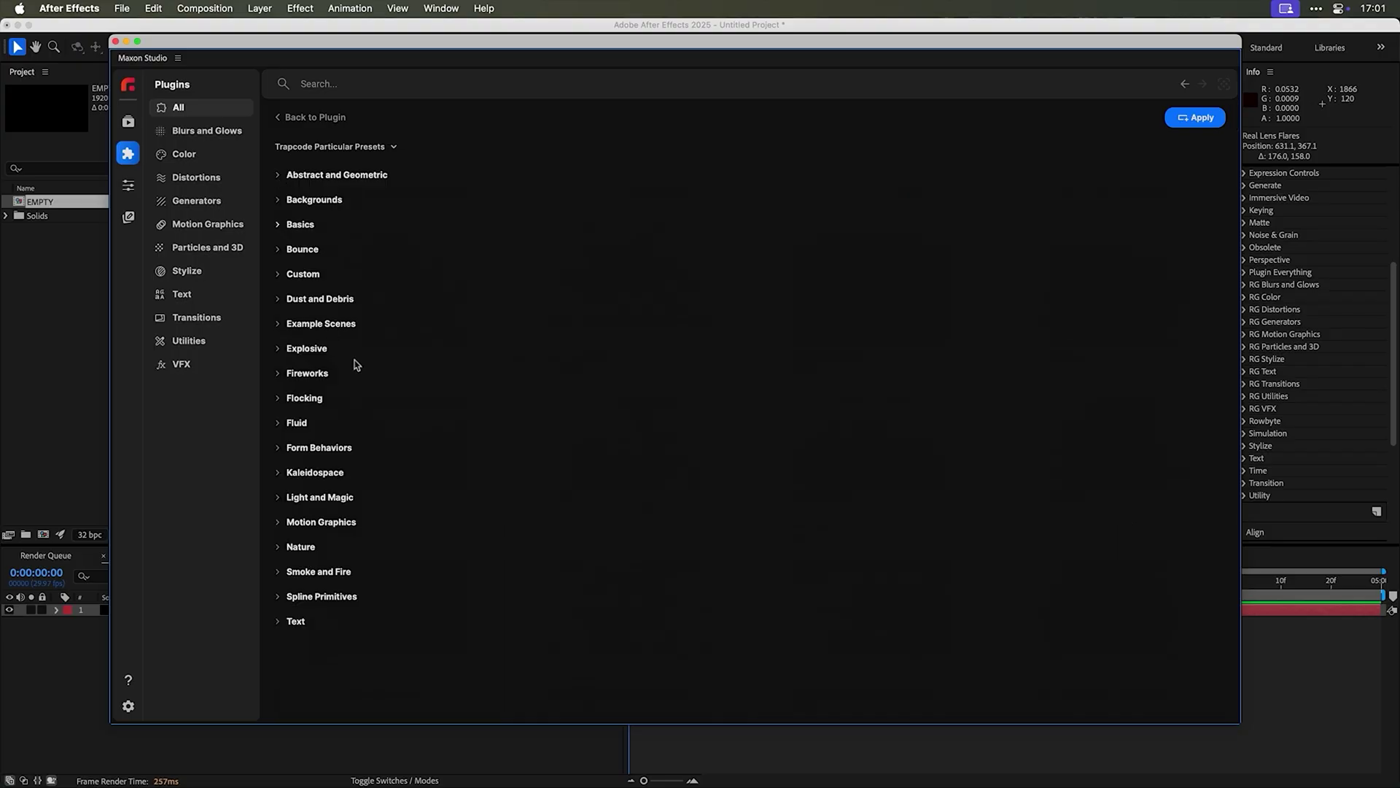
- Expand the Smoke and Fire group and browse its fire and smoke presets
{"action": "left_click", "coordinate": [278, 573]}
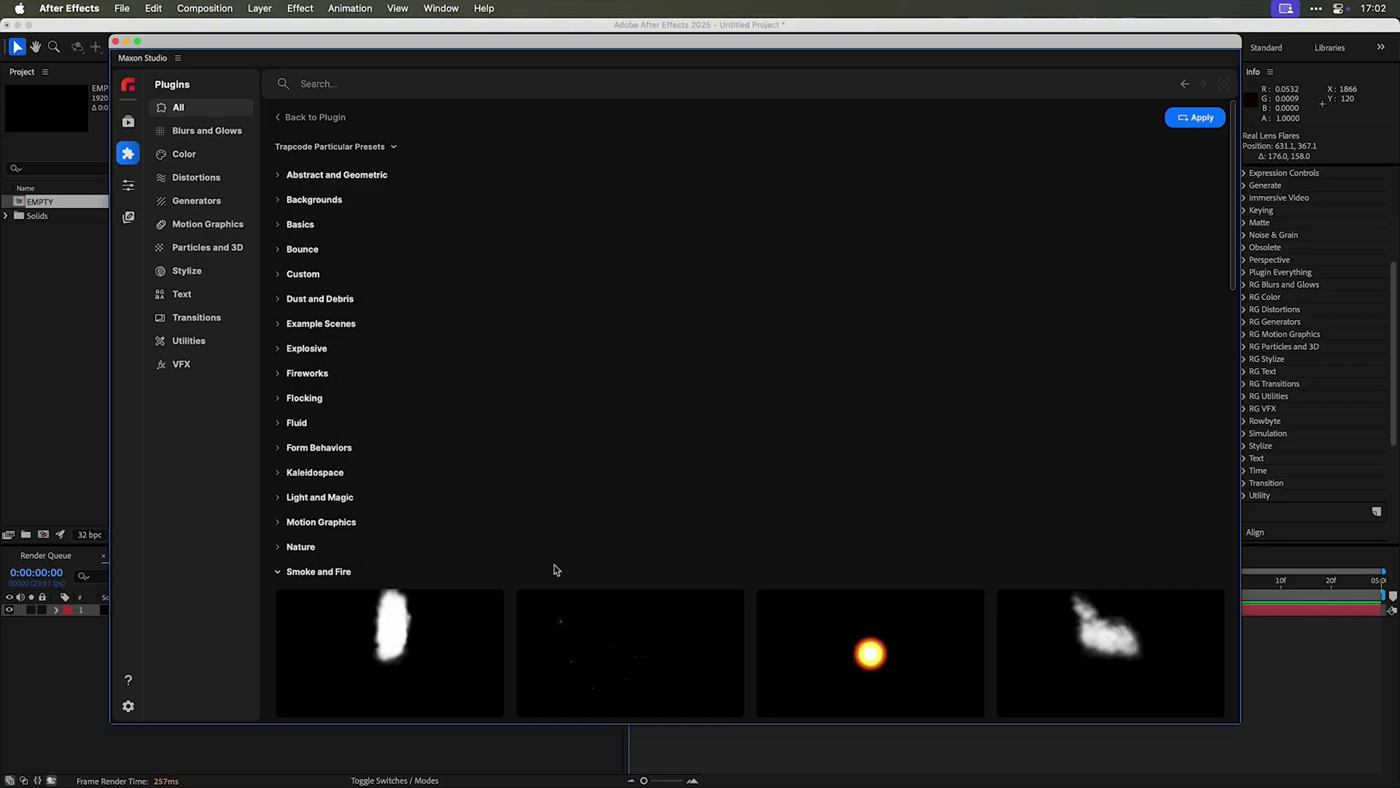
{"action": "scroll", "coordinate": [584, 558], "scroll_direction": "down", "scroll_amount": 3}
{"action": "scroll", "coordinate": [603, 555], "scroll_direction": "down", "scroll_amount": 3}
{"action": "scroll", "coordinate": [604, 557], "scroll_direction": "down", "scroll_amount": 1}
{"action": "scroll", "coordinate": [409, 348], "scroll_direction": "down", "scroll_amount": 2}
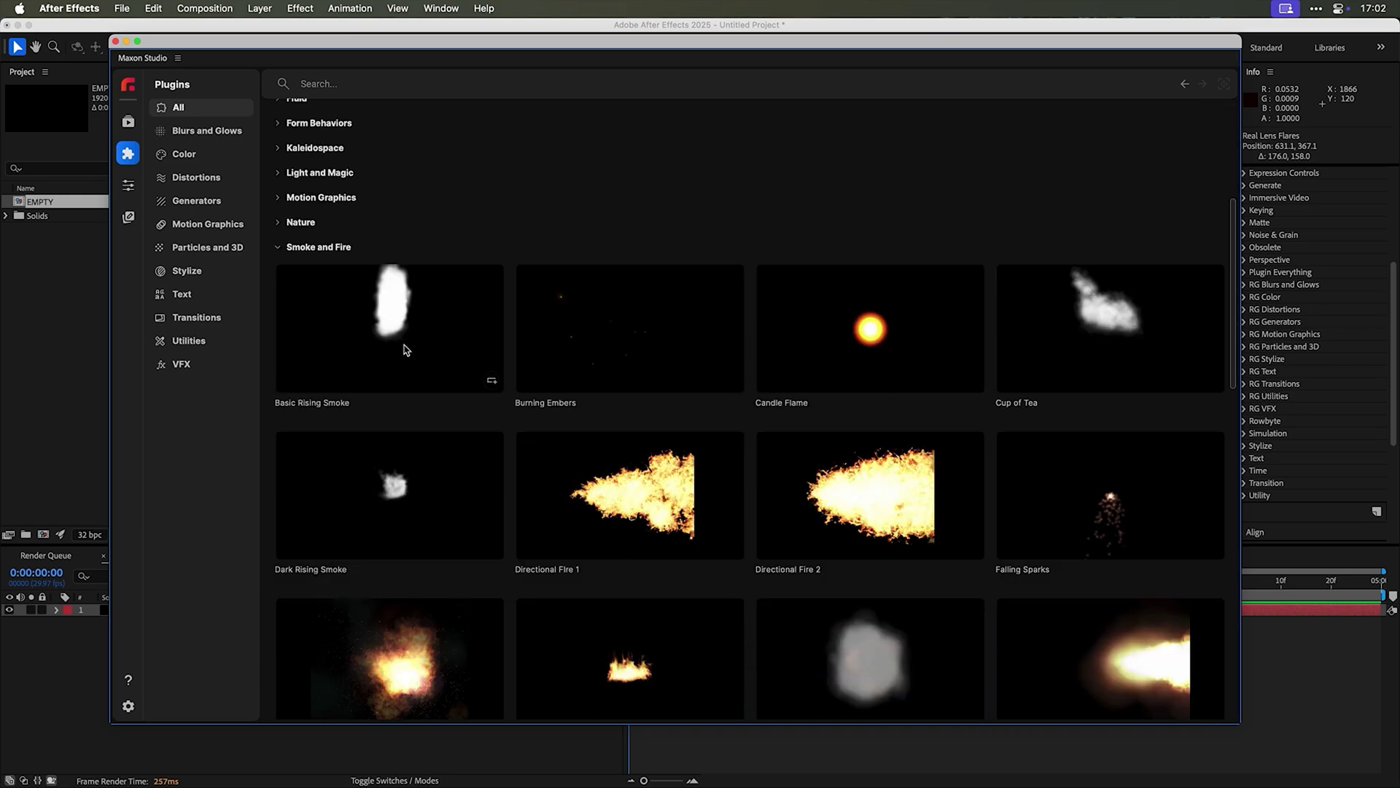
{"action": "scroll", "coordinate": [675, 360], "scroll_direction": "down", "scroll_amount": 2}
{"action": "scroll", "coordinate": [677, 372], "scroll_direction": "down", "scroll_amount": 5}
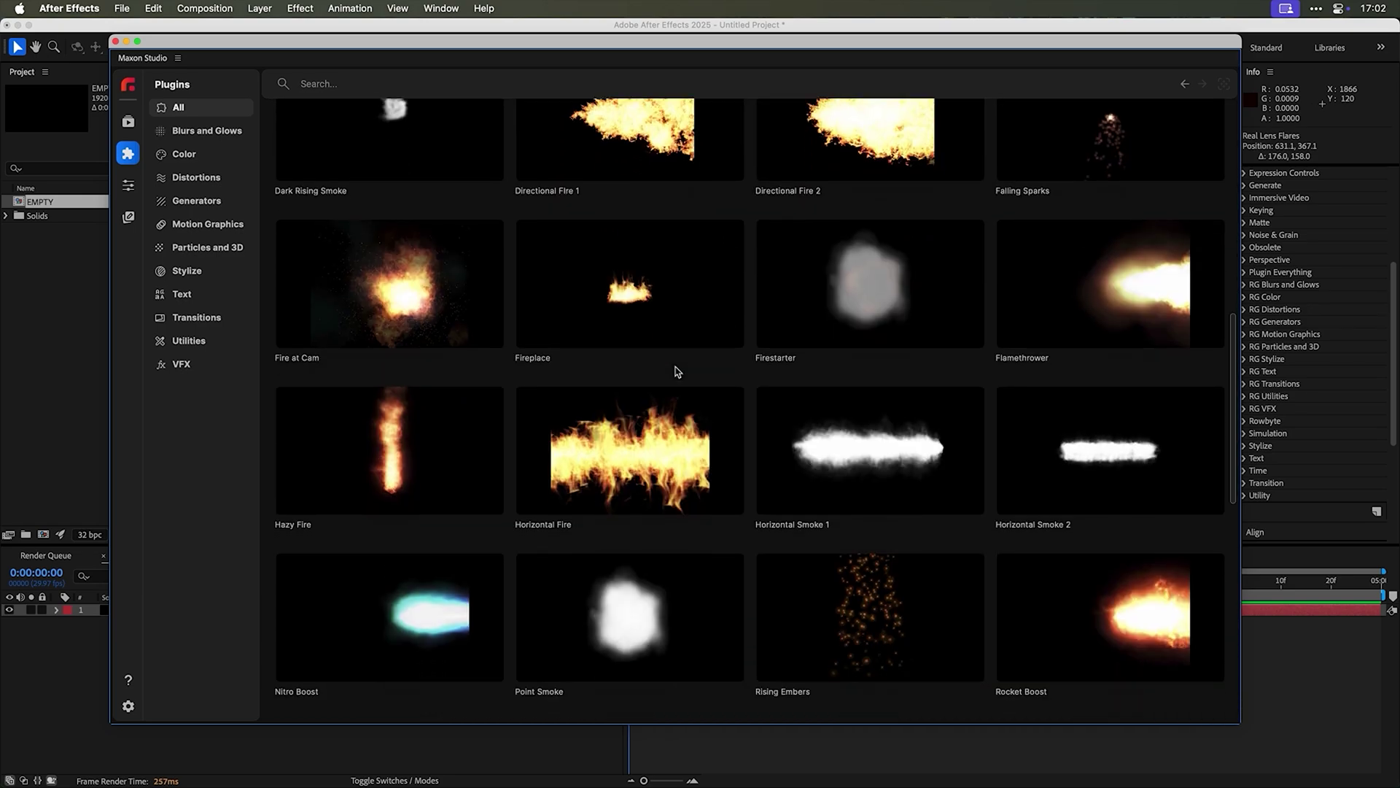
{"action": "scroll", "coordinate": [677, 372], "scroll_direction": "down", "scroll_amount": 4}
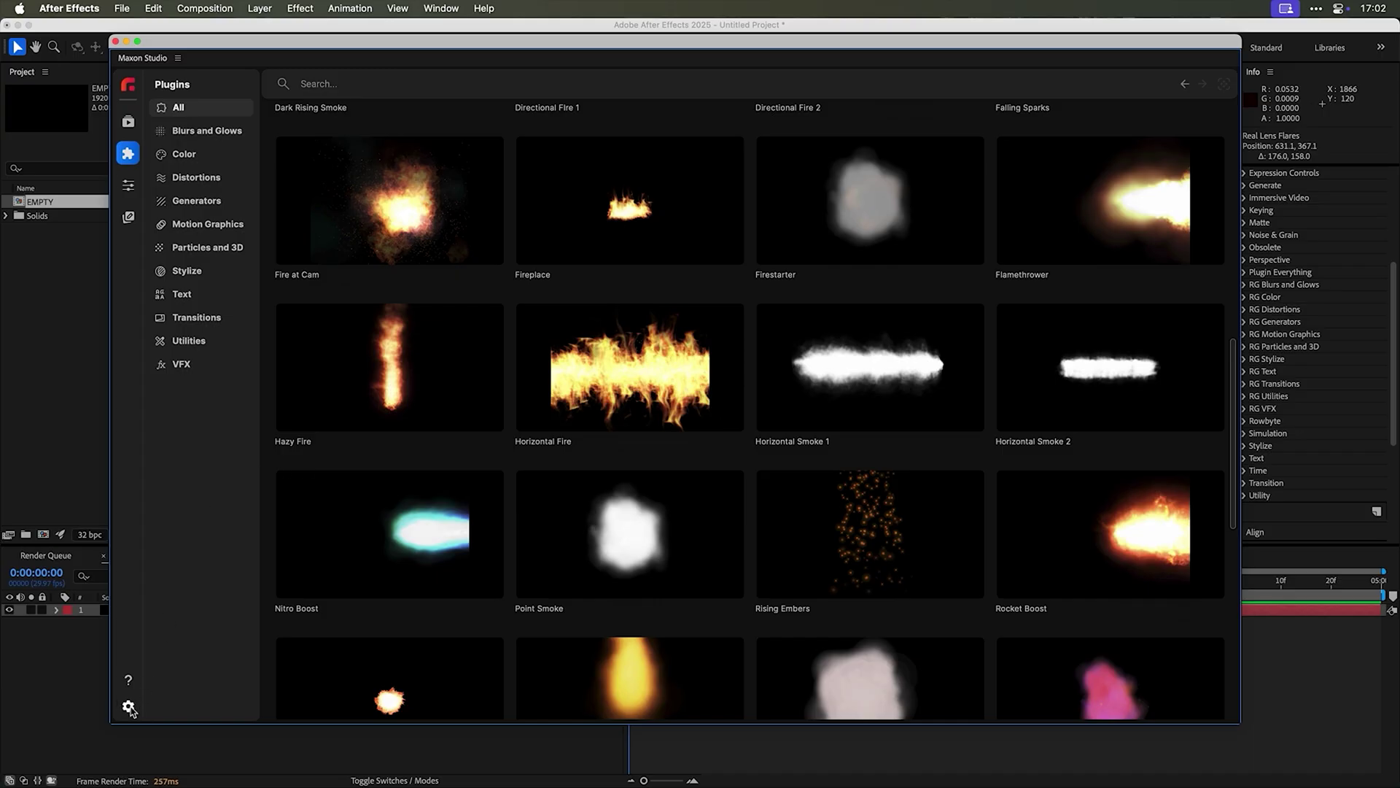
- Set Maxon Studio's 'Page to view on open' to Plugins, then close the window to reload
{"action": "left_click", "coordinate": [131, 707]}
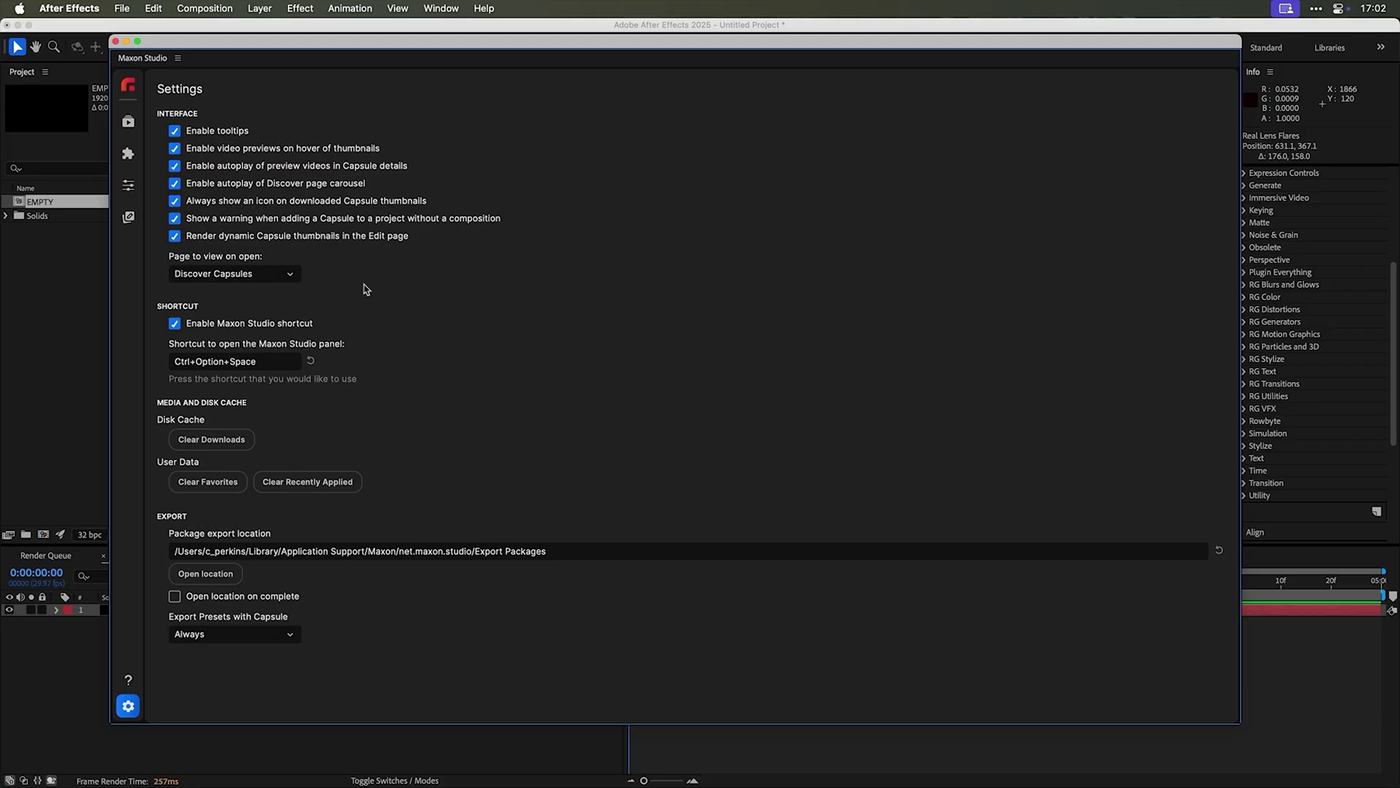
{"action": "left_click", "coordinate": [289, 277]}
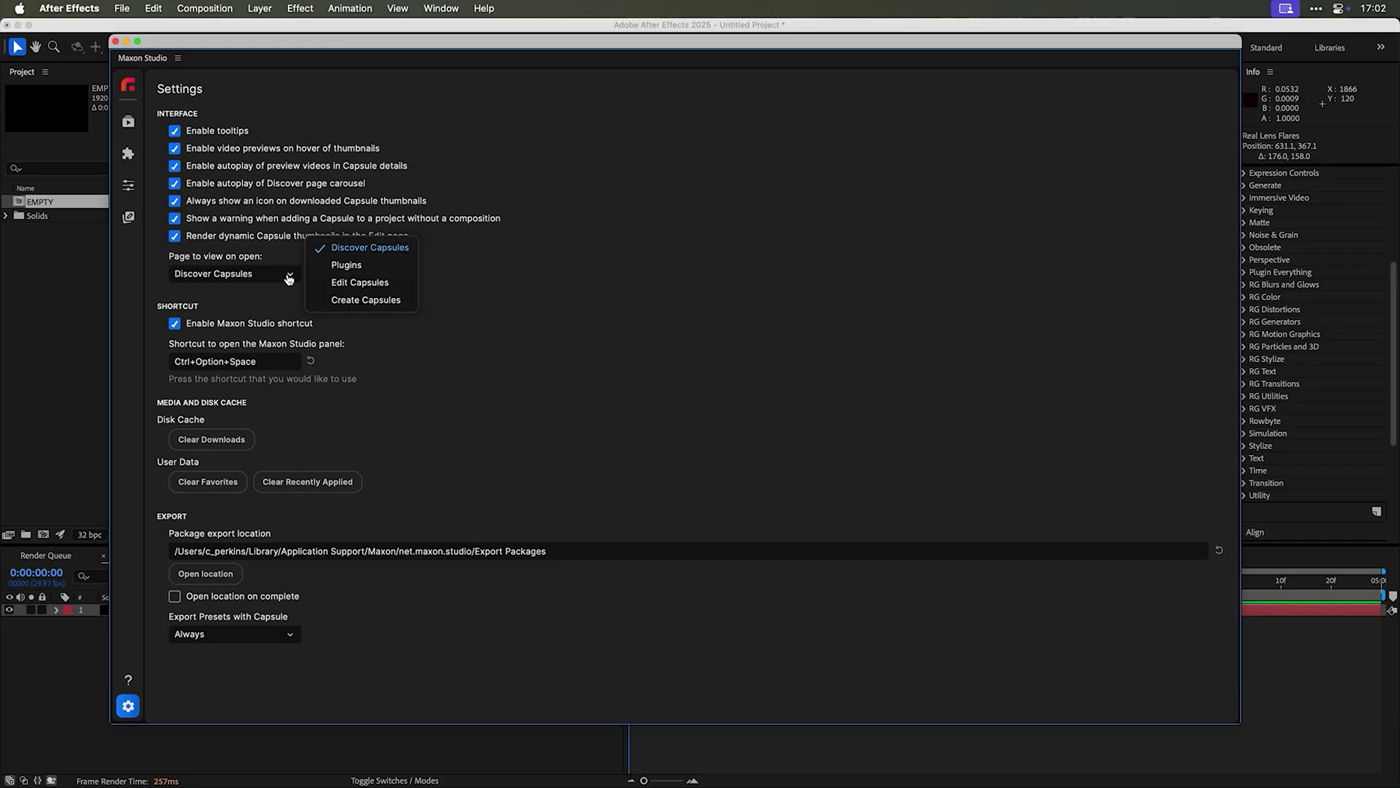
{"action": "left_click", "coordinate": [356, 265]}
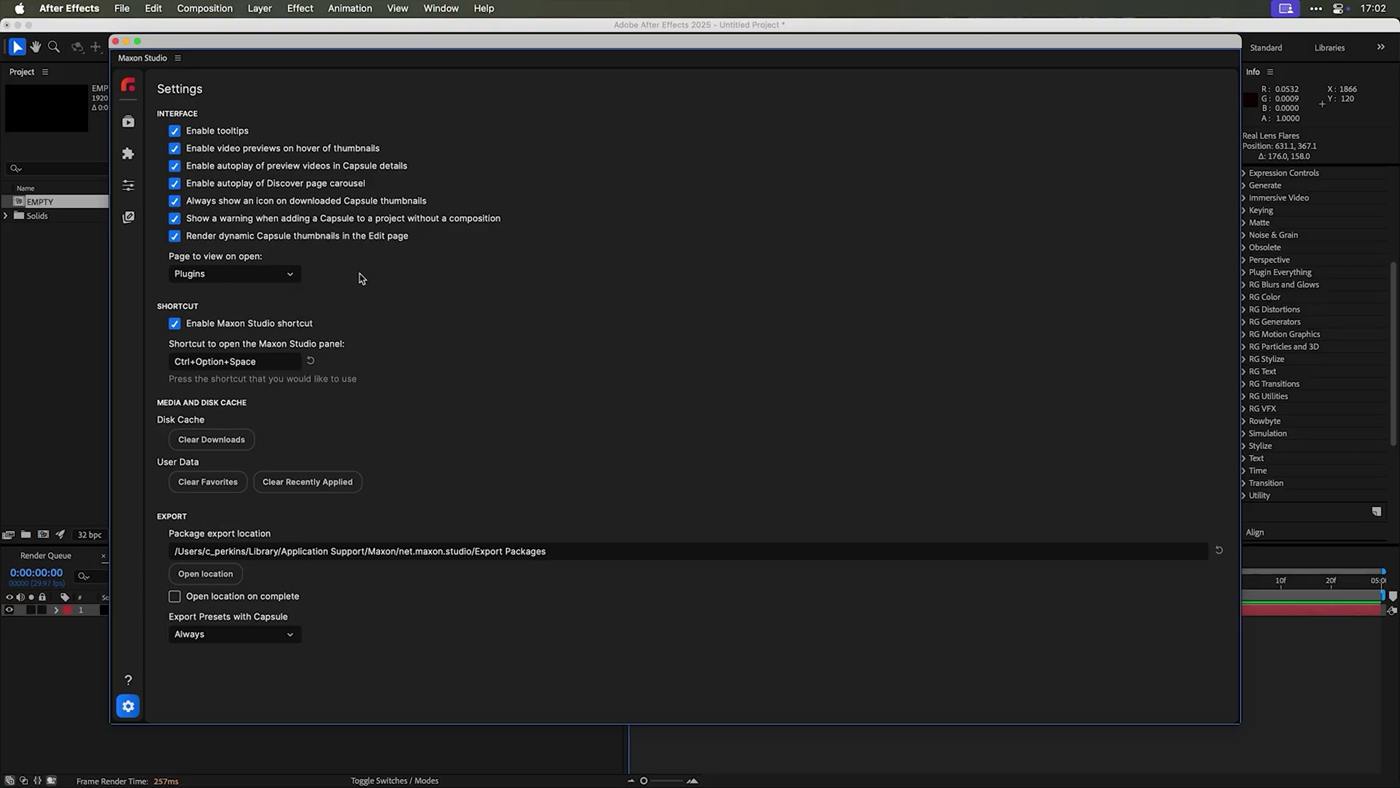
{"action": "left_click", "coordinate": [115, 42]}
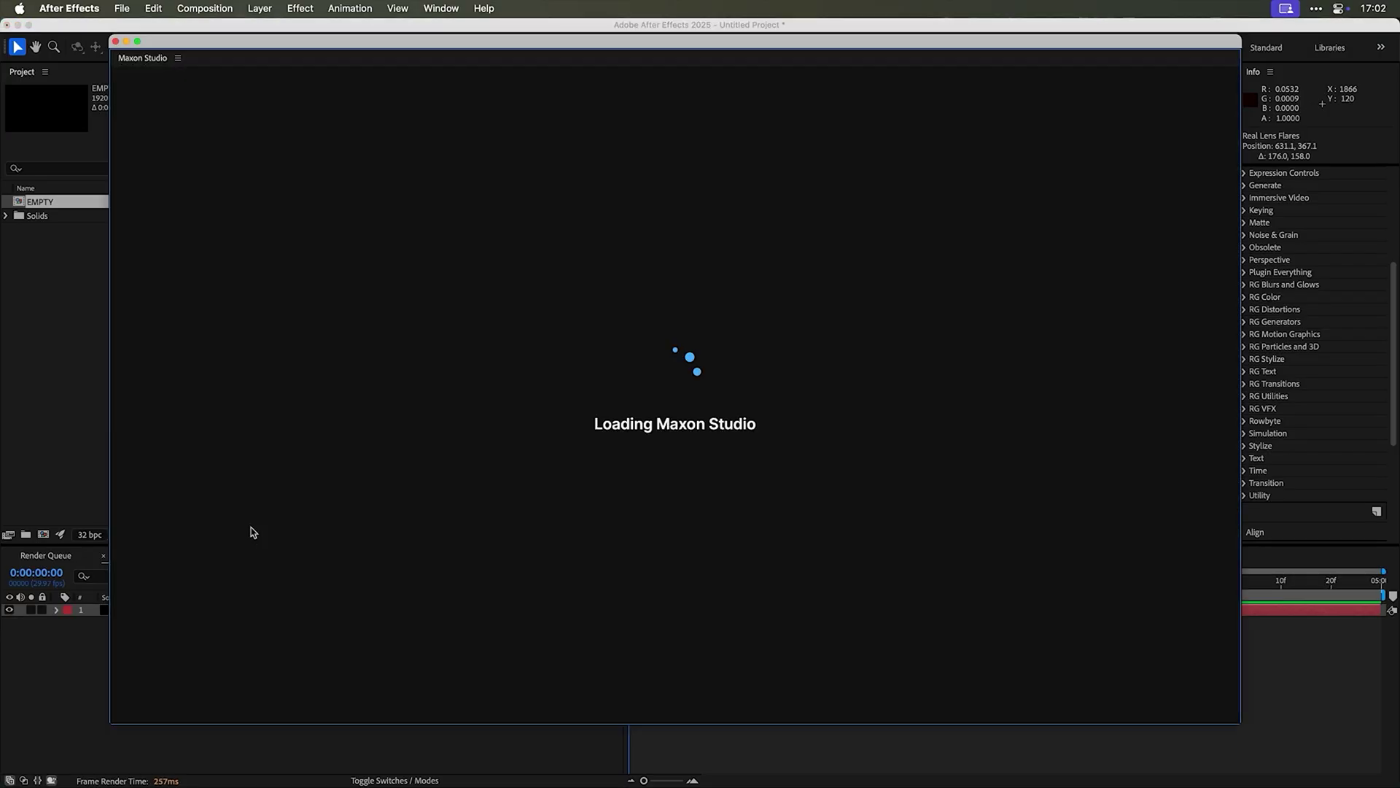